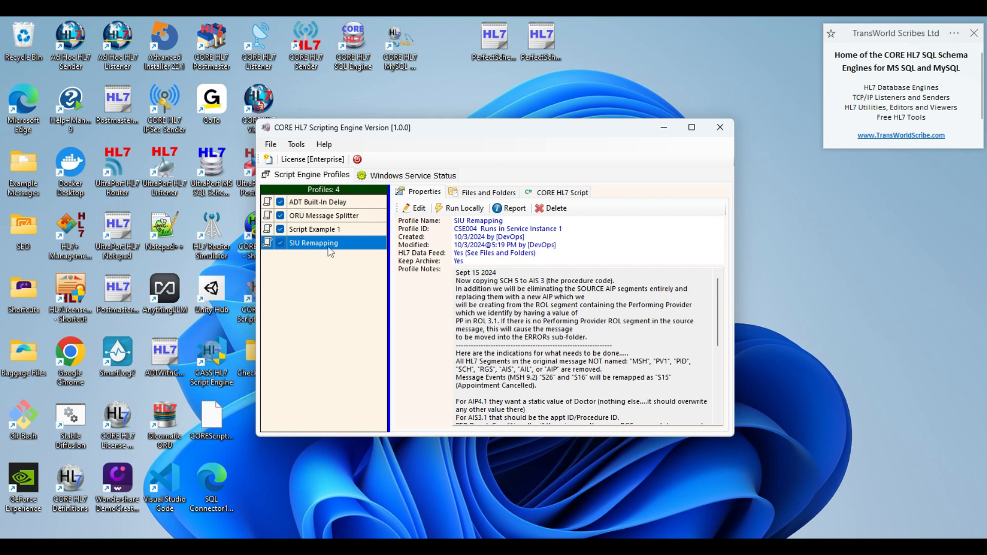
# - Check the Windows service status and stop the Core HL7 Script Engine Instance 1 service
pyautogui.click(403, 177)
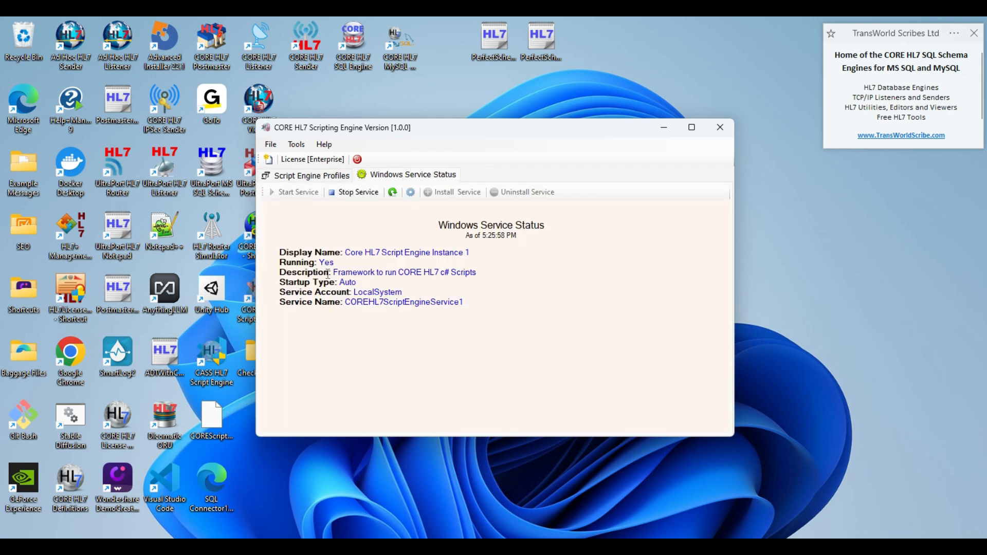
pyautogui.click(330, 180)
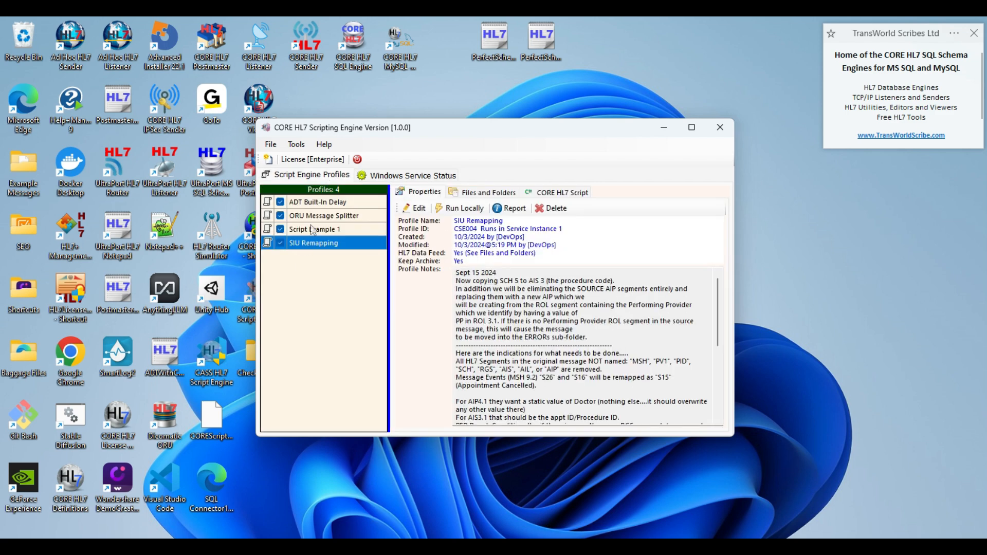
pyautogui.click(392, 177)
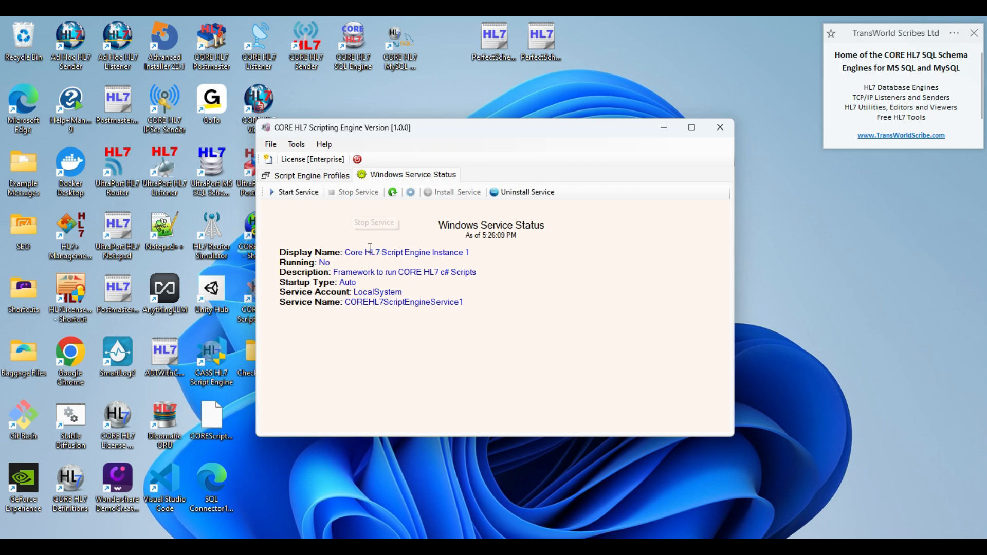
# - Edit the SIU Remapping profile, setting its service to Unassigned, and save the profile
pyautogui.click(332, 176)
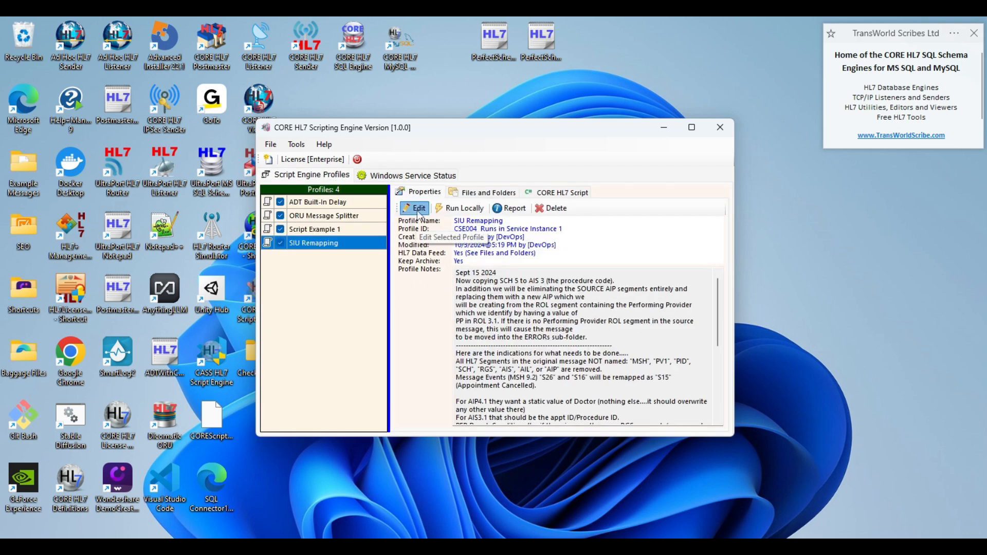
pyautogui.click(418, 212)
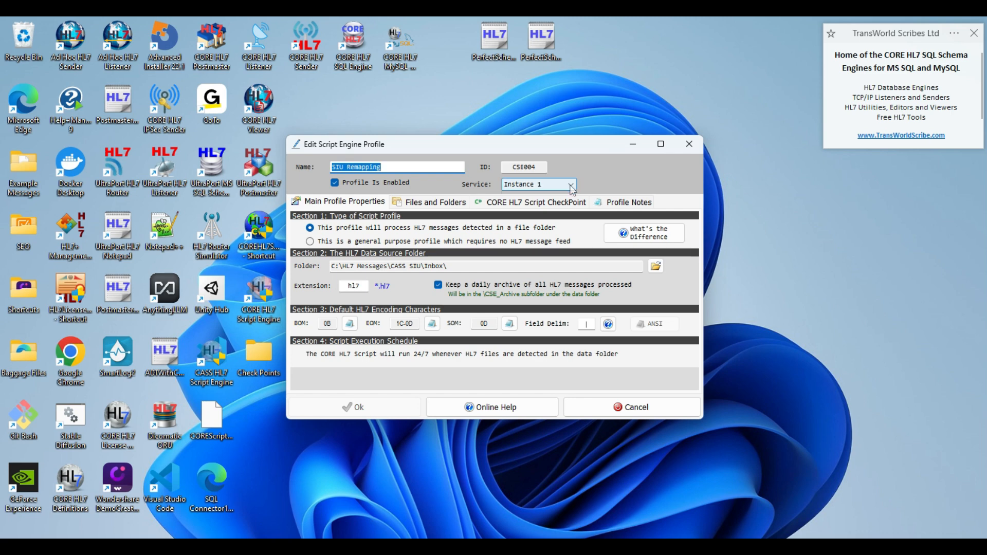
pyautogui.click(571, 187)
pyautogui.click(540, 200)
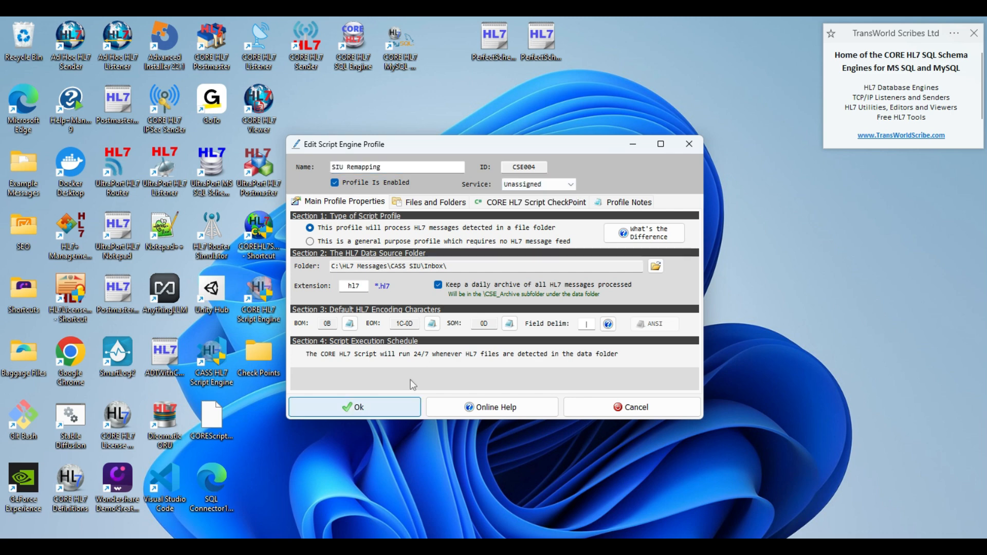
pyautogui.click(379, 411)
# - Start the Core HL7 Script Engine Instance 1 service and return to the script engine profiles
pyautogui.click(416, 176)
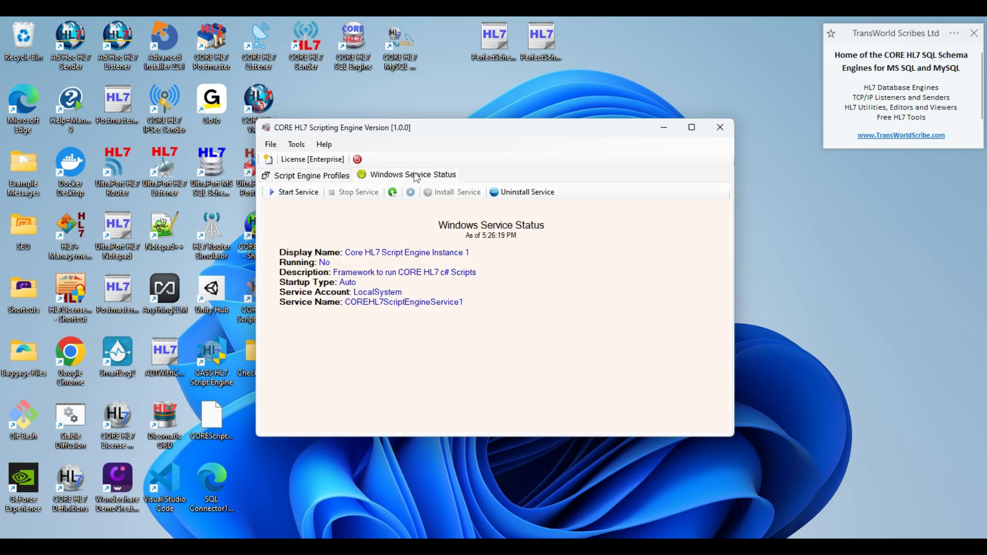
pyautogui.click(309, 194)
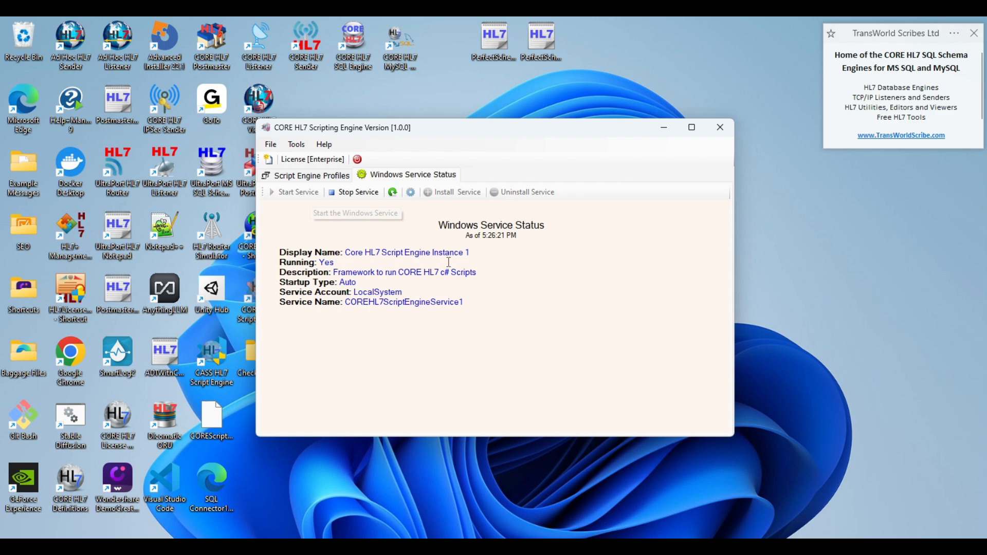
pyautogui.click(274, 178)
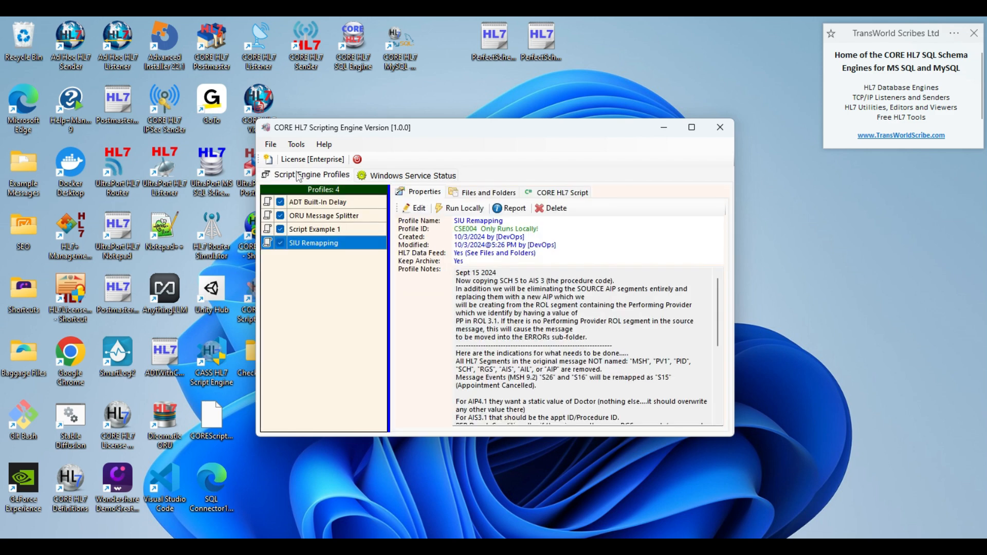
# - Go through the four profiles and open the script CheckPoint used by the SIU Remapping profile
pyautogui.click(323, 203)
pyautogui.click(323, 216)
pyautogui.click(322, 229)
pyautogui.click(320, 244)
pyautogui.click(553, 194)
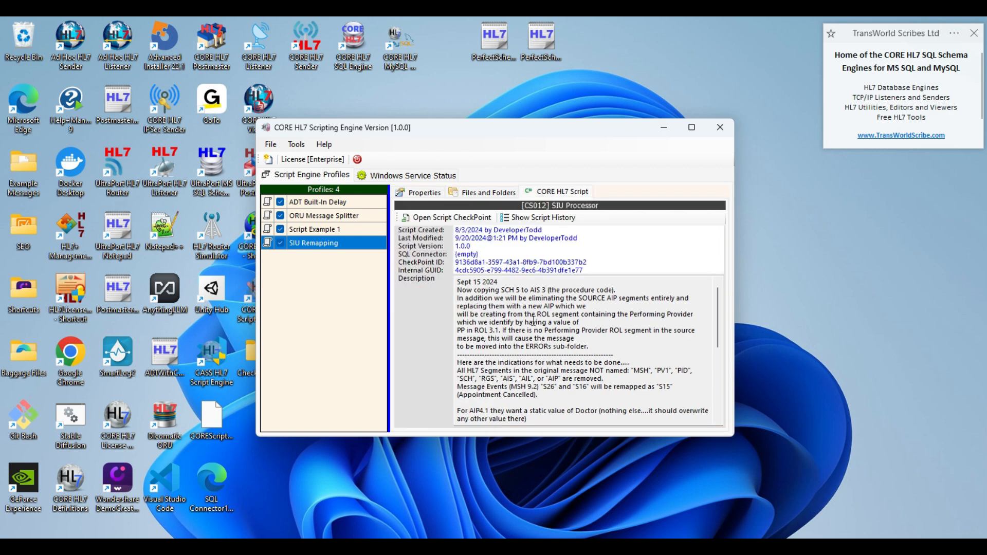
pyautogui.click(448, 217)
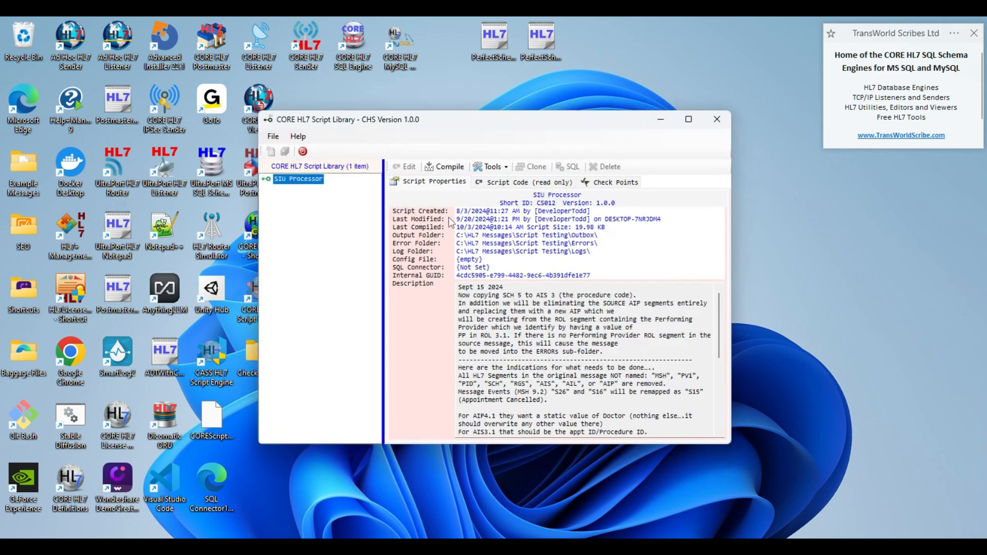
# - Scan the folder for CheckPoints of the SIU Processor script and expand the Version 1.0.0 entry
pyautogui.click(613, 182)
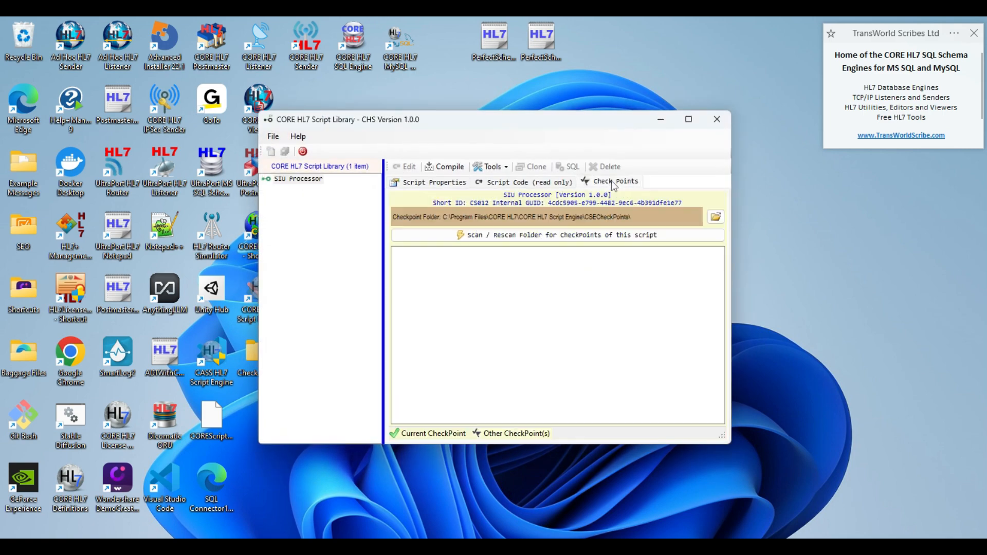
pyautogui.click(542, 235)
pyautogui.click(487, 252)
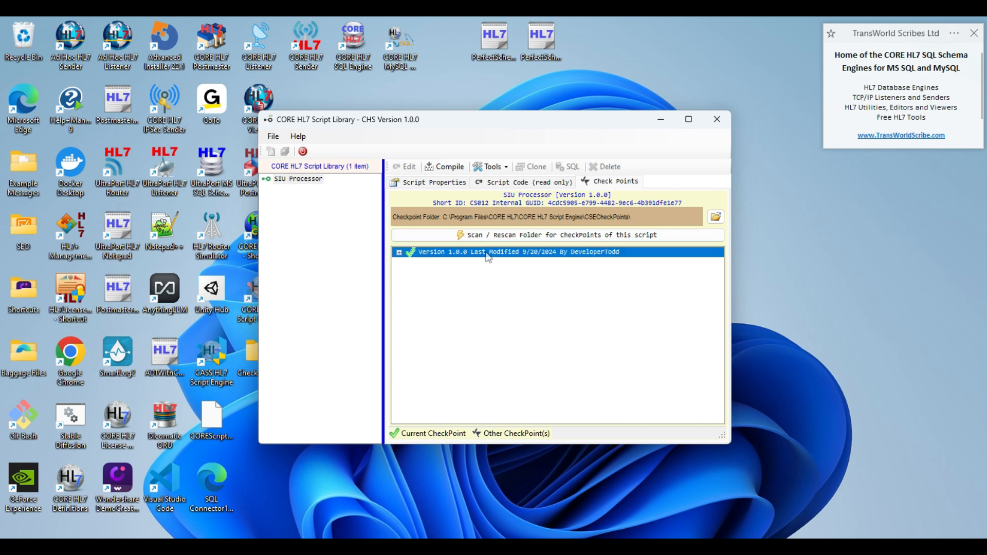
pyautogui.click(399, 252)
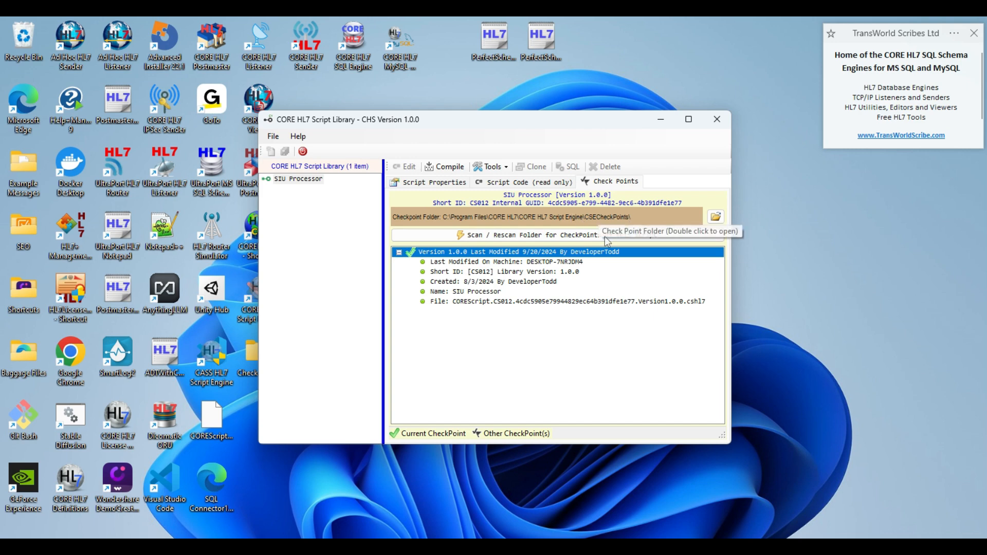
# - Copy the SIU Processor Version 1.0.0 CheckPoint into the Check Points folder on the Desktop
pyautogui.rightClick(482, 273)
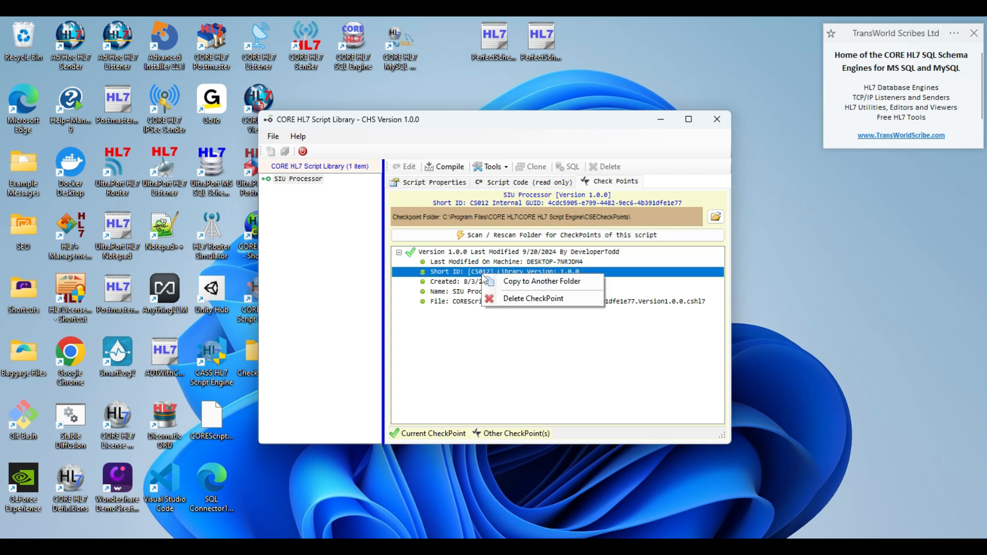
pyautogui.click(522, 283)
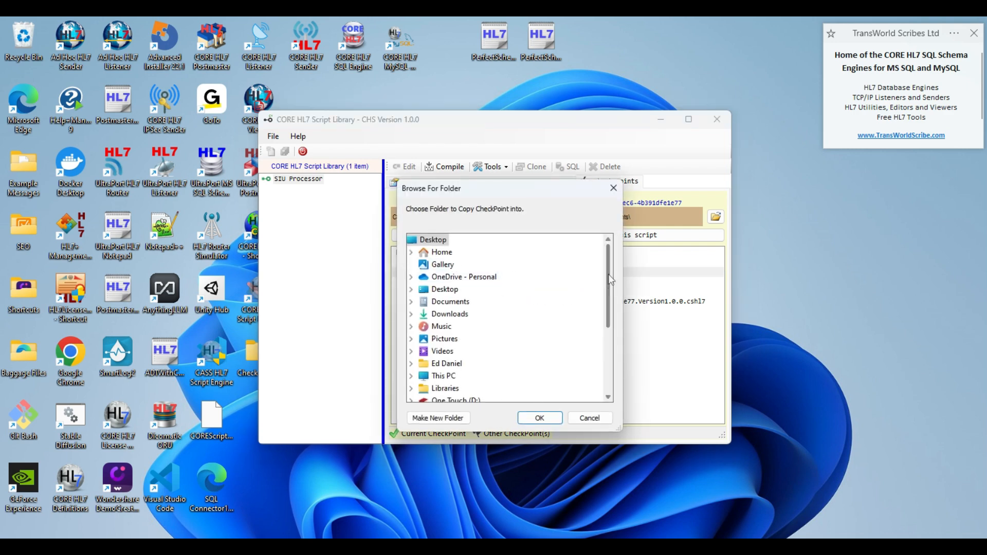
pyautogui.moveTo(608, 273); pyautogui.dragTo(601, 328)
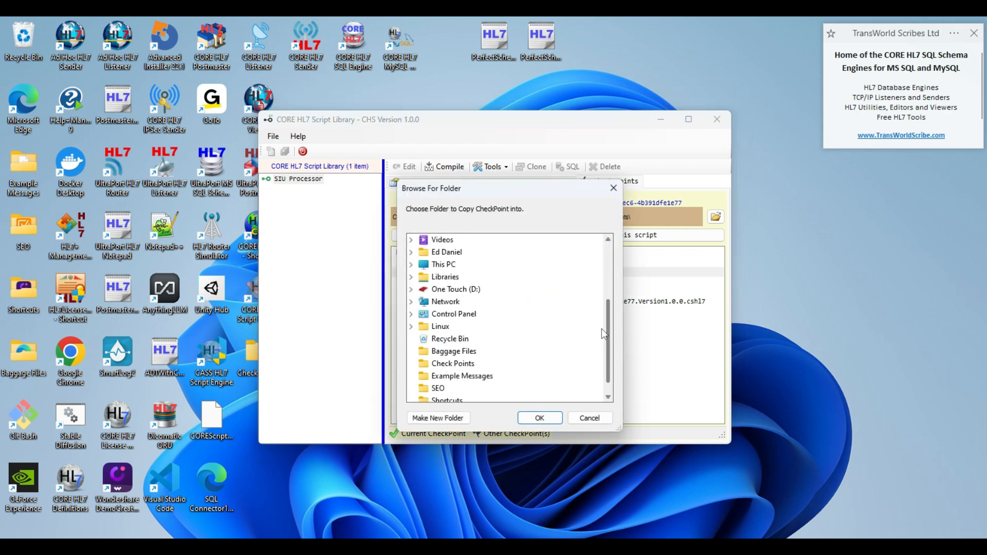
pyautogui.click(452, 364)
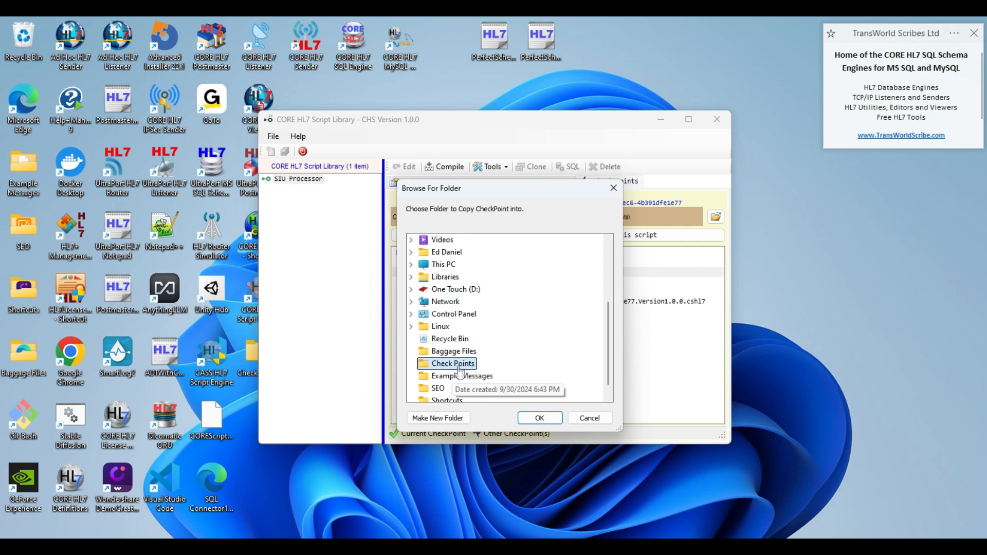
pyautogui.click(539, 417)
pyautogui.click(595, 330)
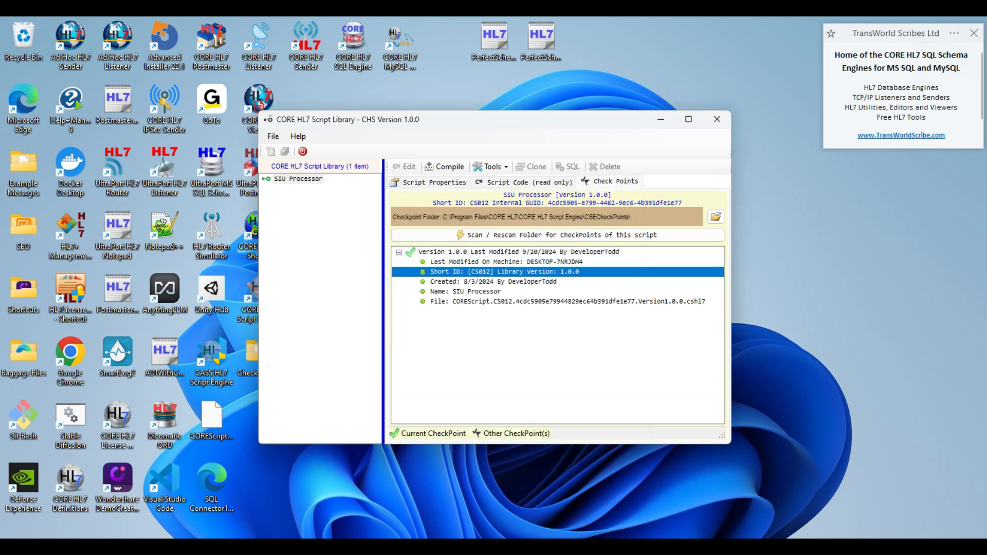
# - Switch to the Check Points folder in File Explorer and widen the Name column to read the full CheckPoint file name
pyautogui.click(365, 546)
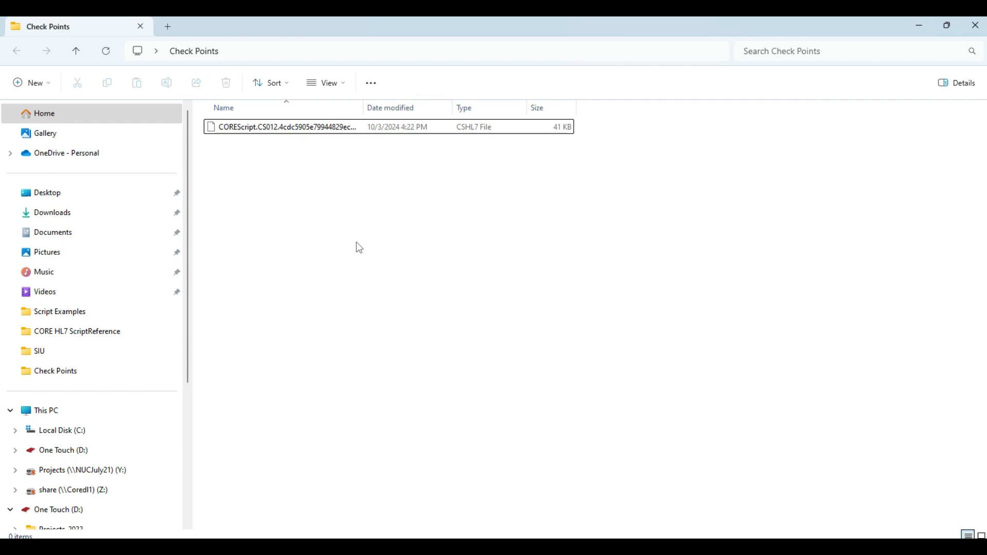
pyautogui.doubleClick(363, 107)
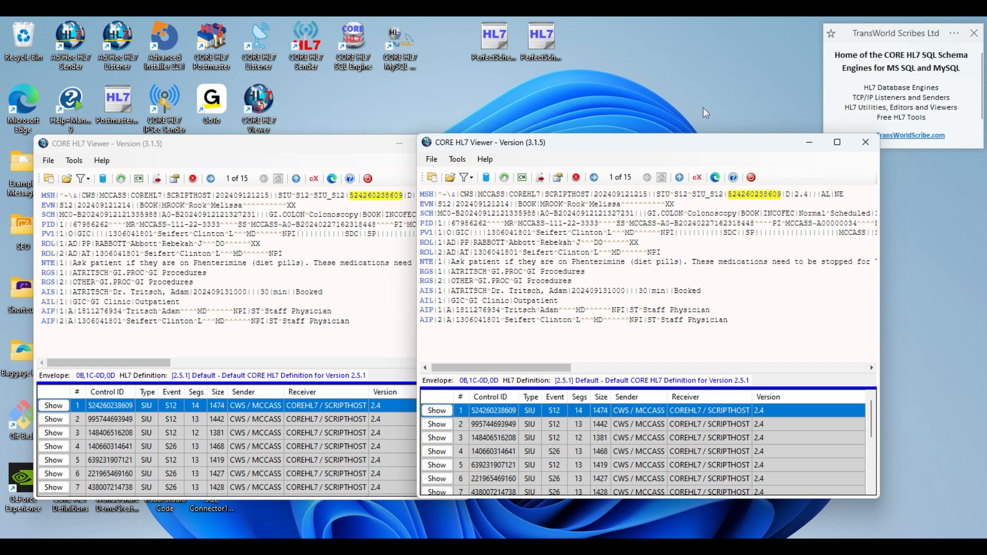
pyautogui.click(959, 140)
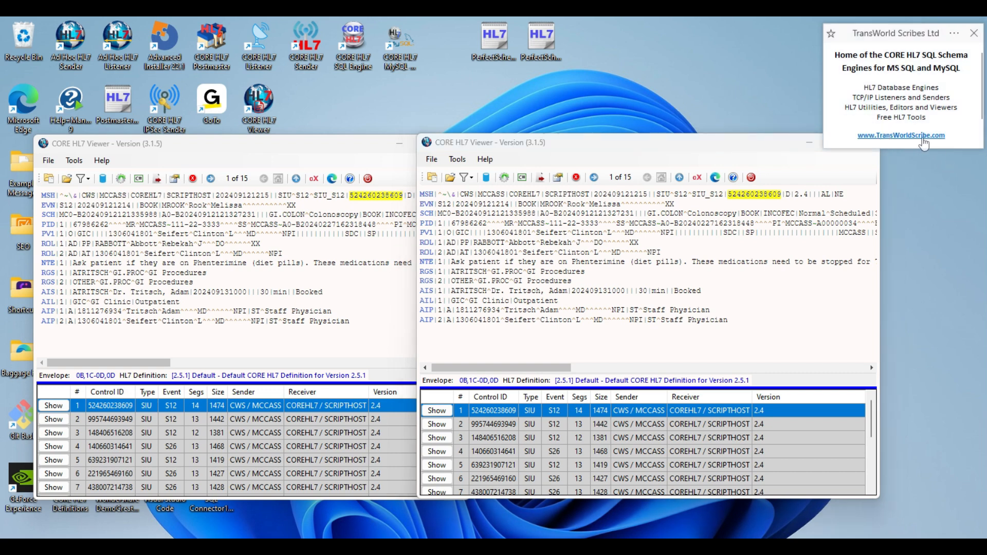
pyautogui.click(578, 147)
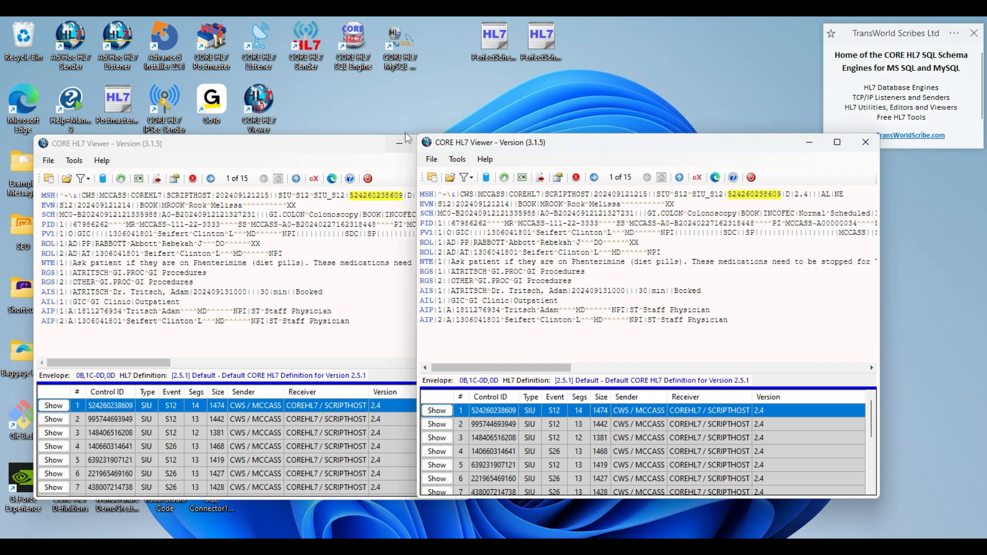
pyautogui.click(351, 150)
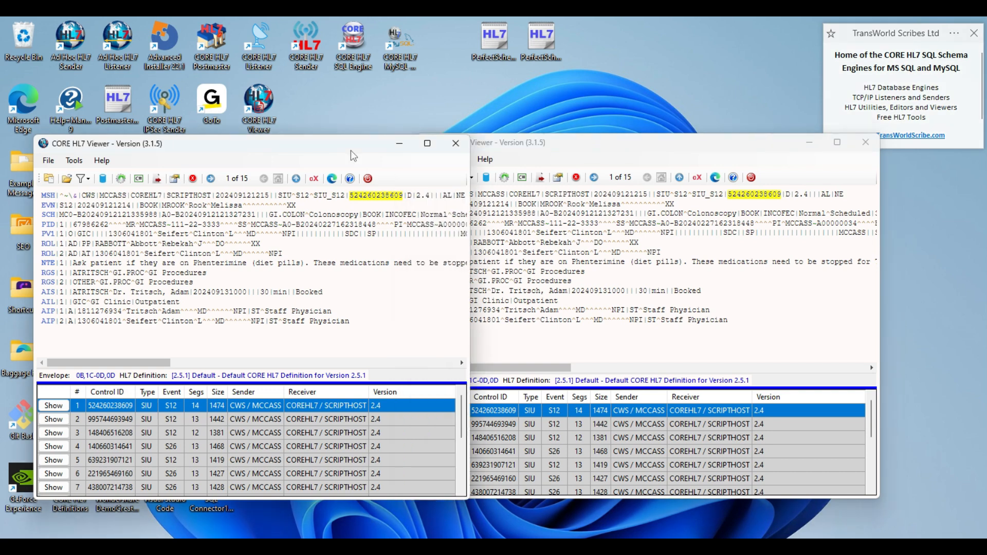
# - Switch to the second CORE HL7 Viewer window and open its C# script library for viewing and editing
pyautogui.click(585, 144)
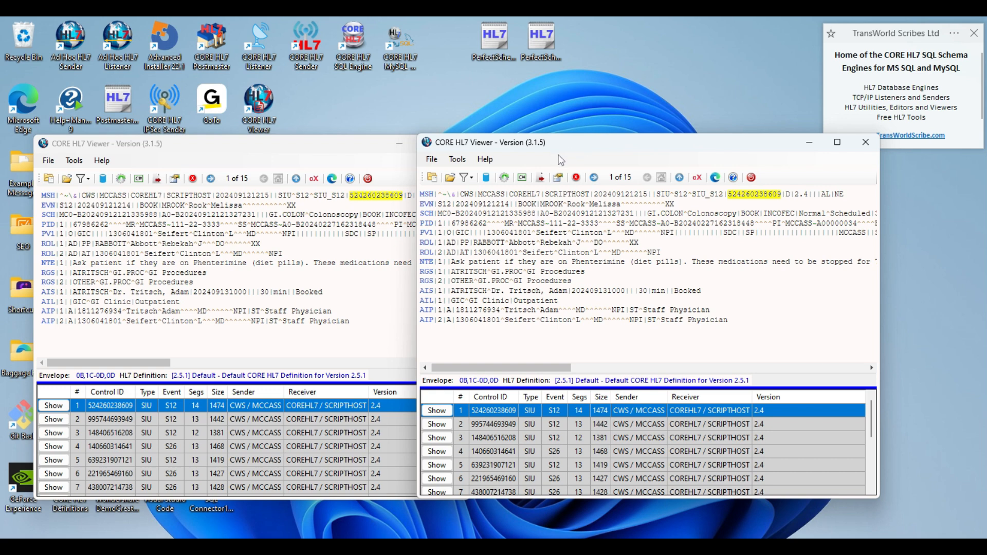
pyautogui.click(457, 159)
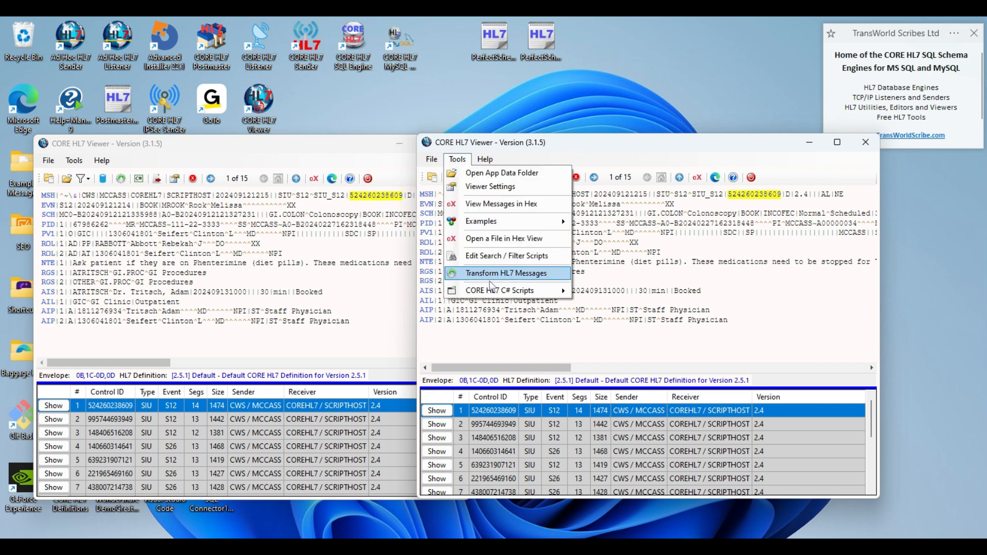
pyautogui.moveTo(484, 295)
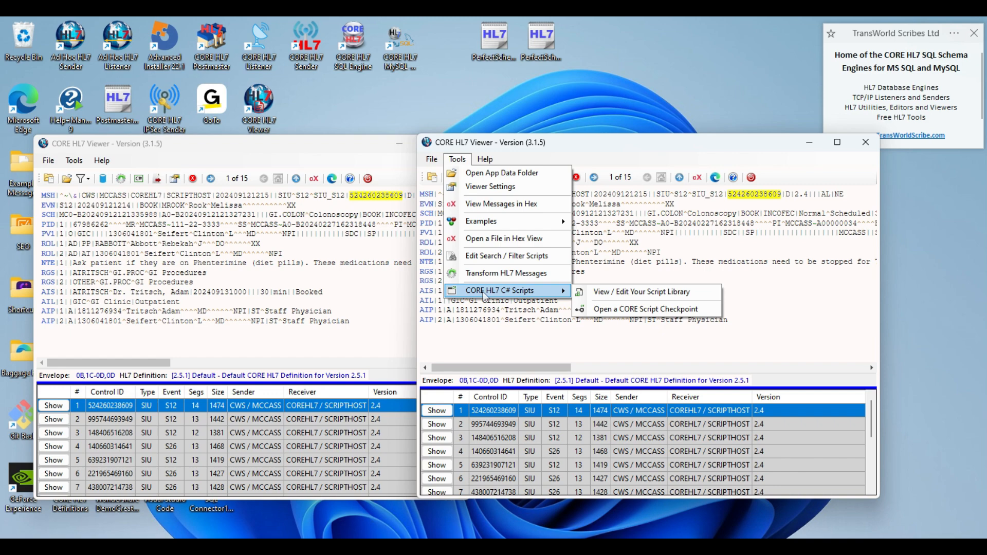
pyautogui.click(600, 292)
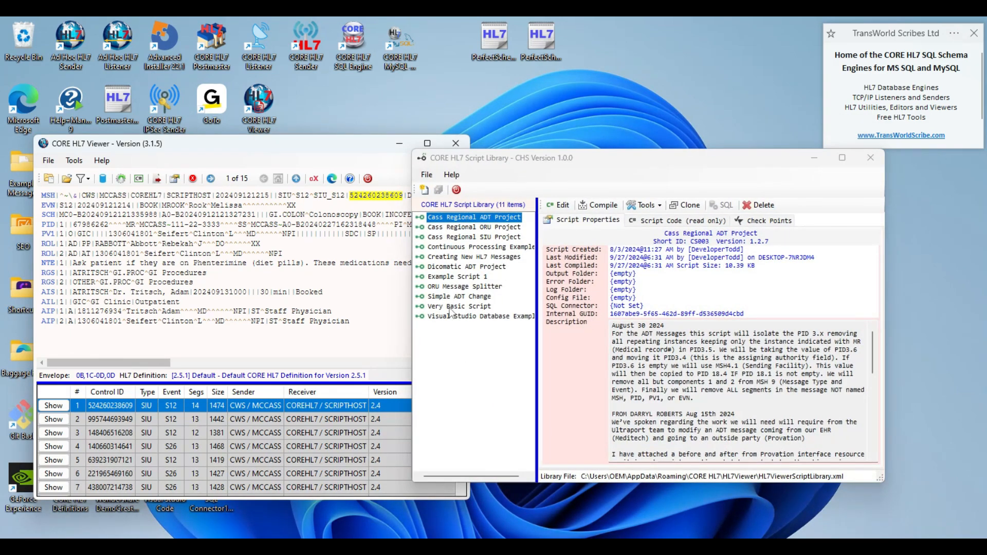
# - Import the SIU Processor script CheckPoint from the Desktop's Check Points folder and save the script library
pyautogui.click(433, 179)
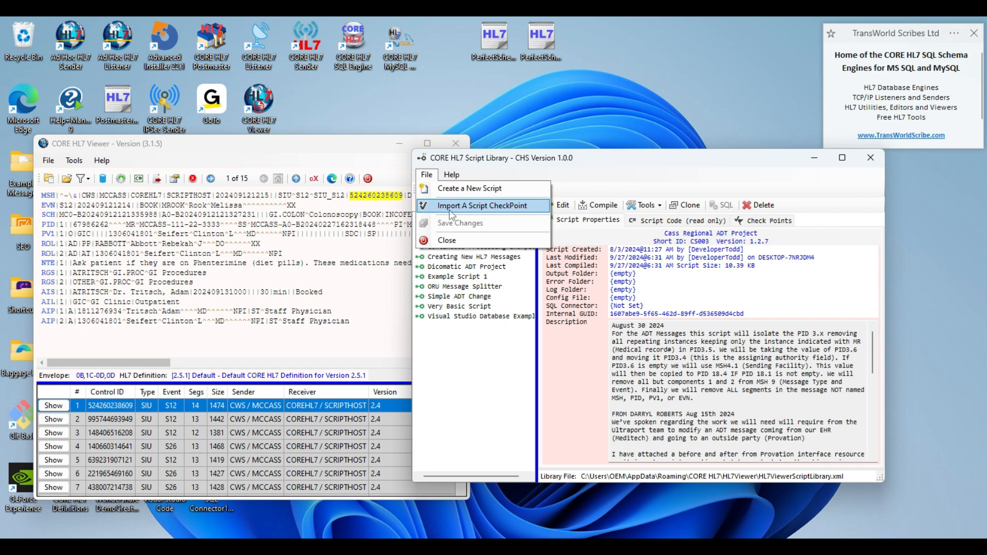
pyautogui.click(450, 214)
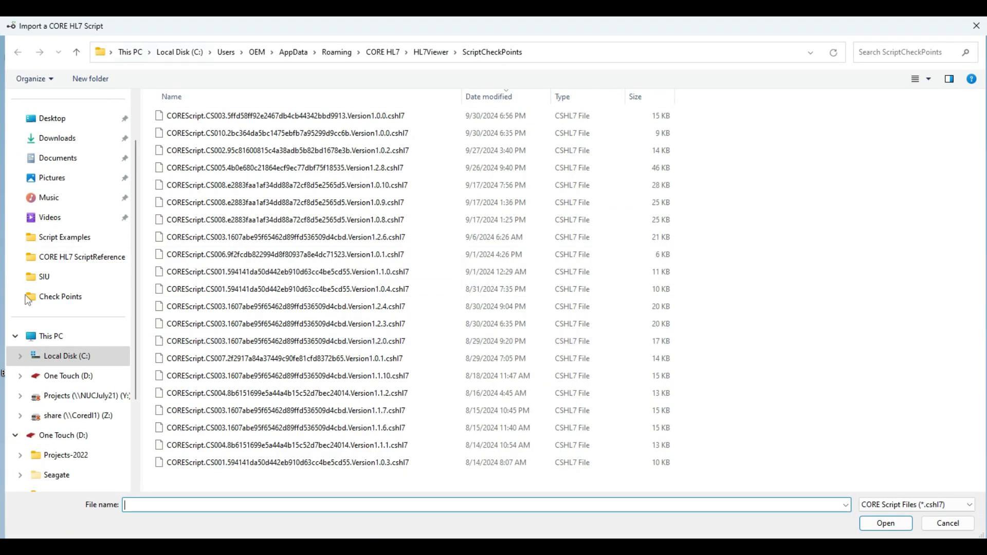
pyautogui.click(62, 121)
pyautogui.doubleClick(187, 134)
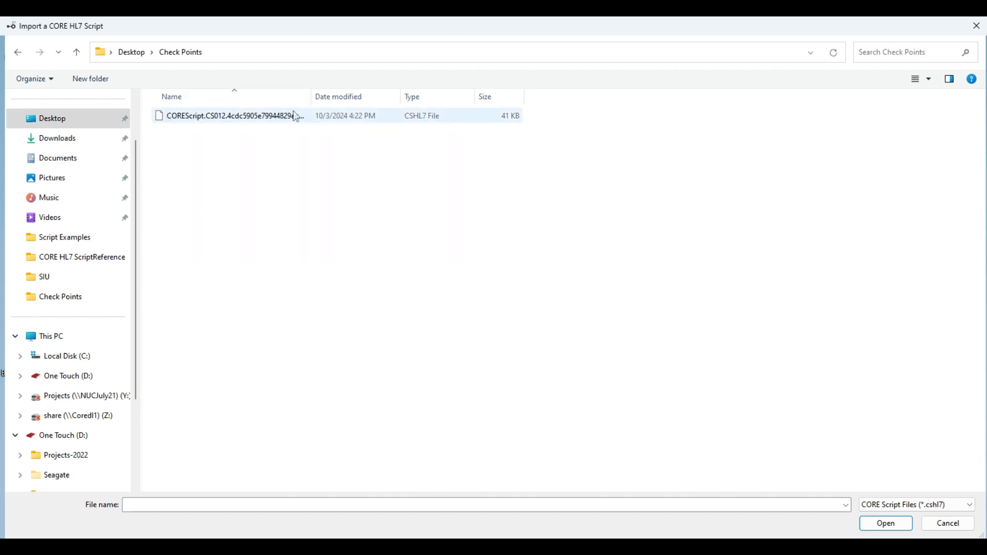
pyautogui.doubleClick(276, 116)
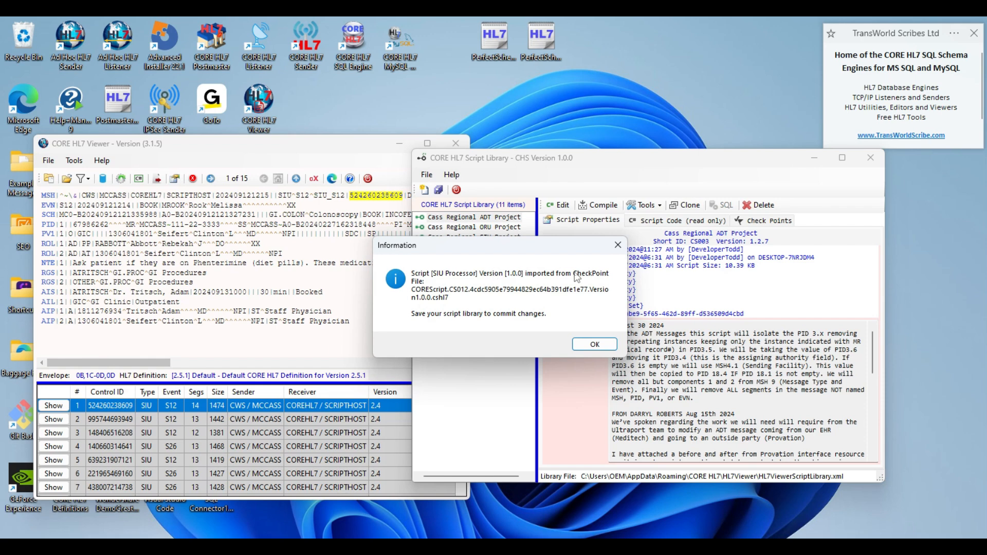
pyautogui.click(595, 344)
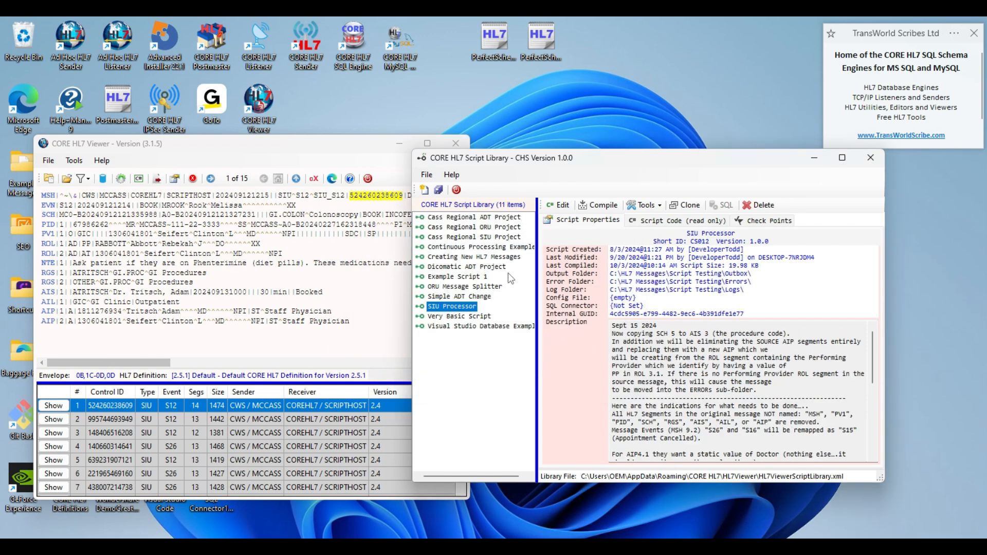
pyautogui.click(440, 190)
# - Examine the imported SIU Processor script's code and scan the checkpoint folder for its CheckPoints
pyautogui.click(659, 221)
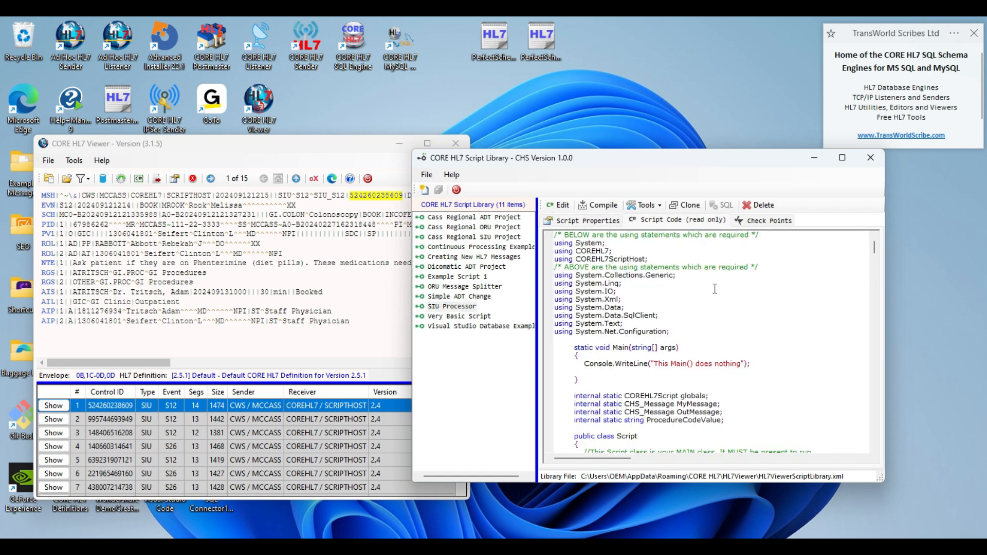
pyautogui.click(766, 221)
pyautogui.click(750, 273)
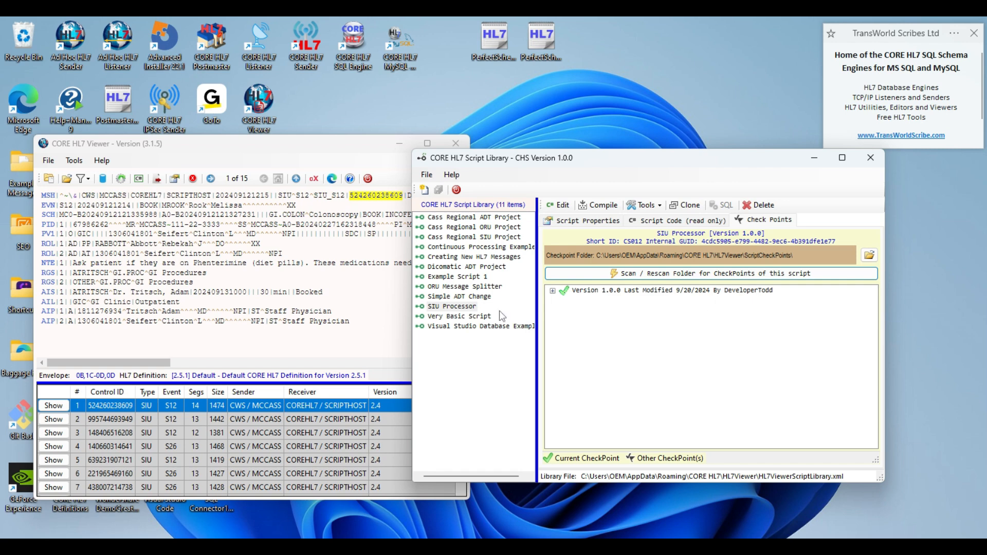
# - Open the SIU Processor script for editing, review its additional script properties and code, and save the script
pyautogui.click(612, 221)
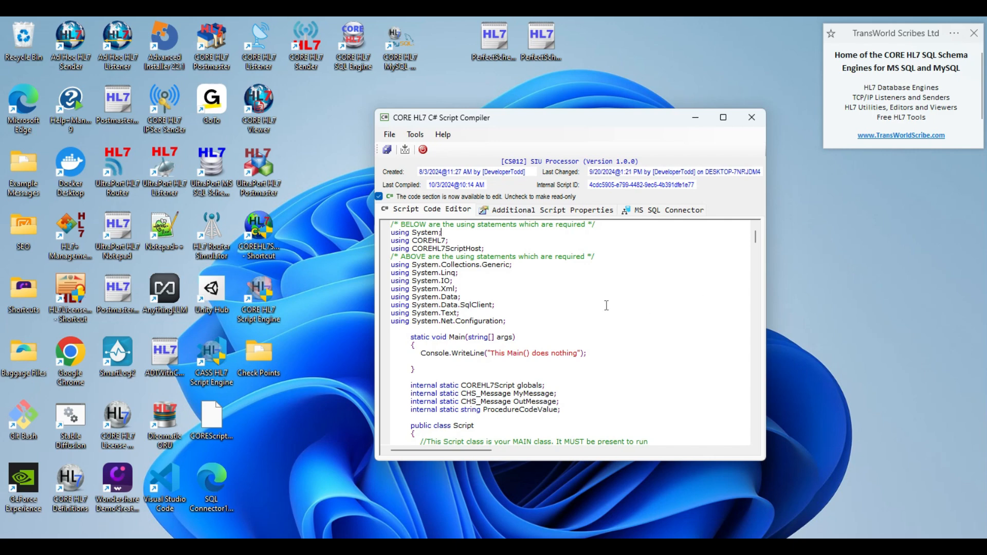
pyautogui.click(541, 212)
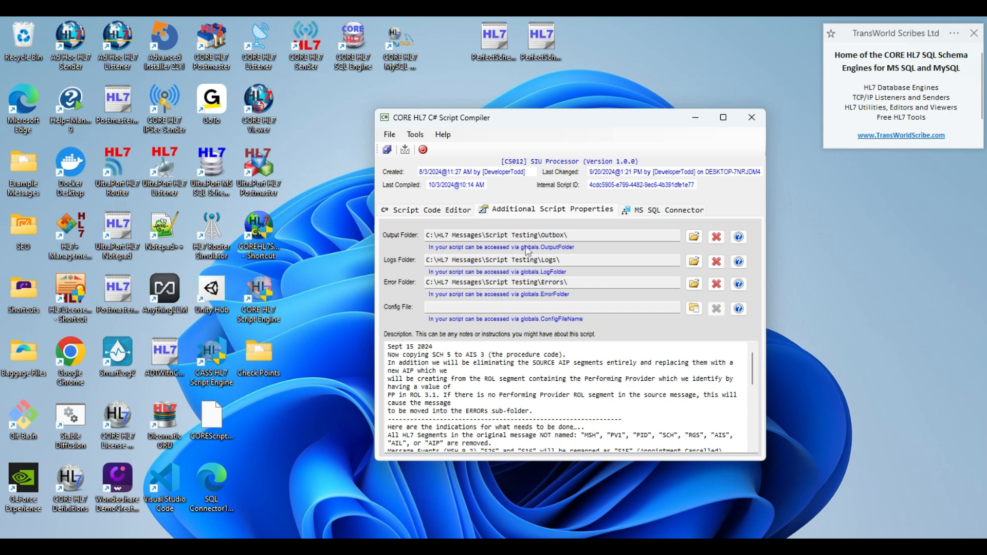
pyautogui.click(460, 211)
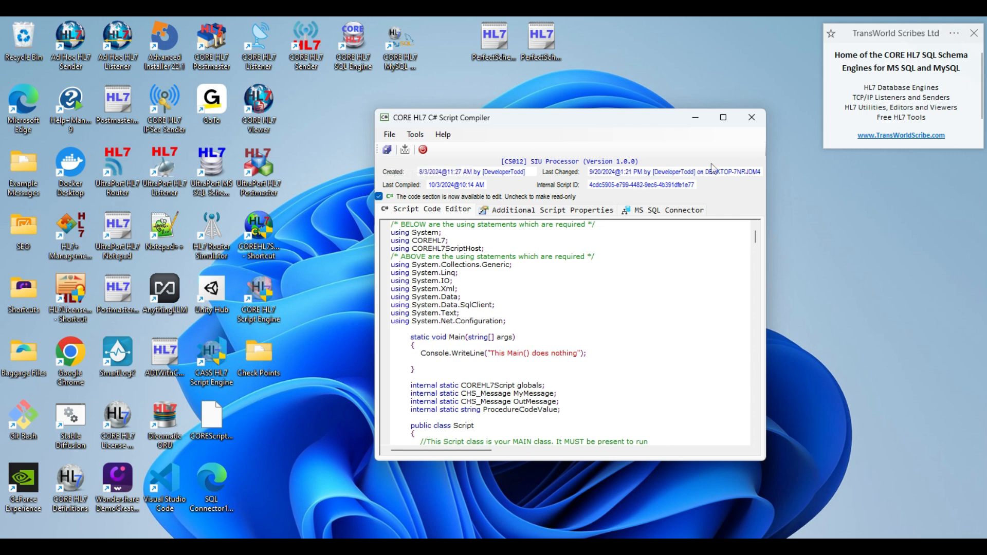
pyautogui.click(387, 149)
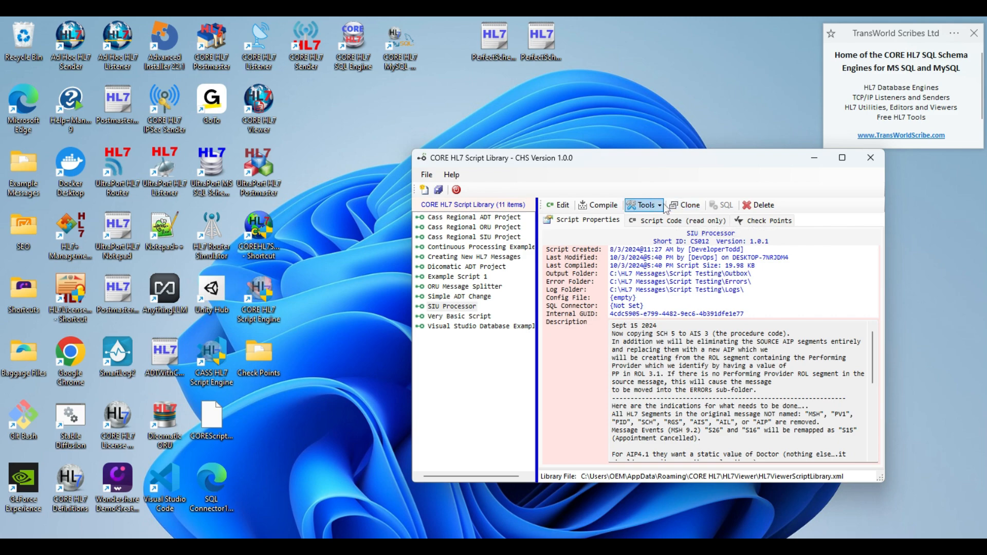
# - Export the SIU Processor script as a CheckPoint file to the ScriptCheckPoints folder
pyautogui.click(662, 208)
pyautogui.click(642, 302)
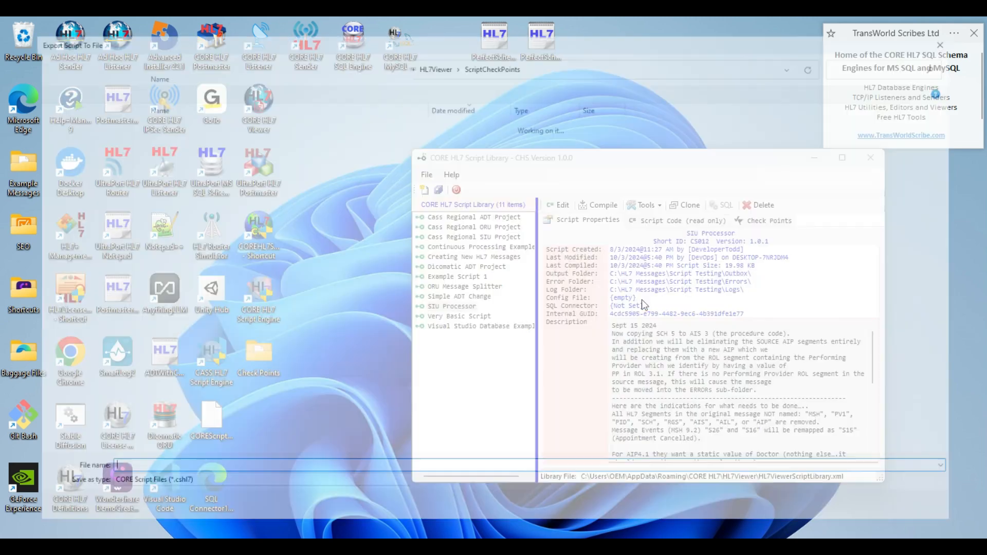
pyautogui.click(885, 522)
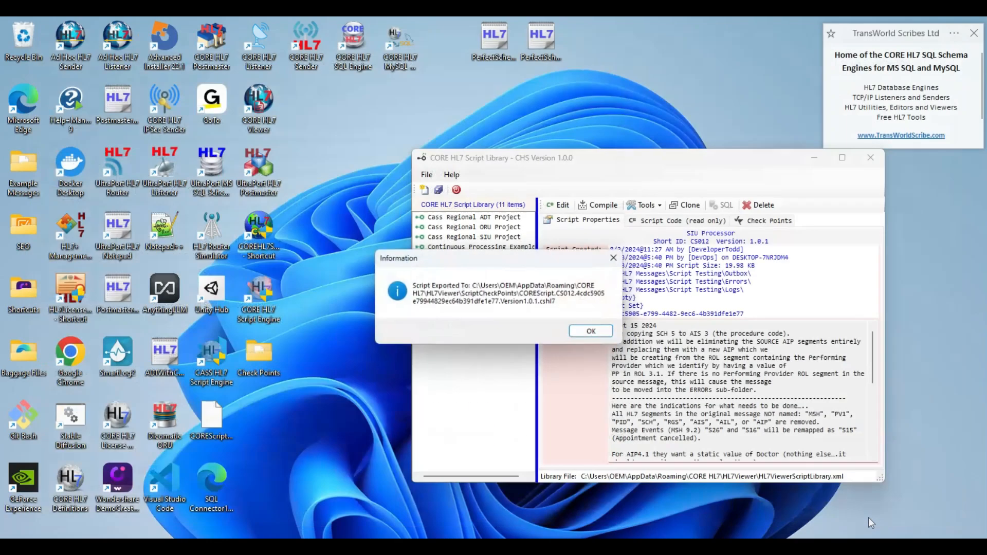
pyautogui.click(595, 333)
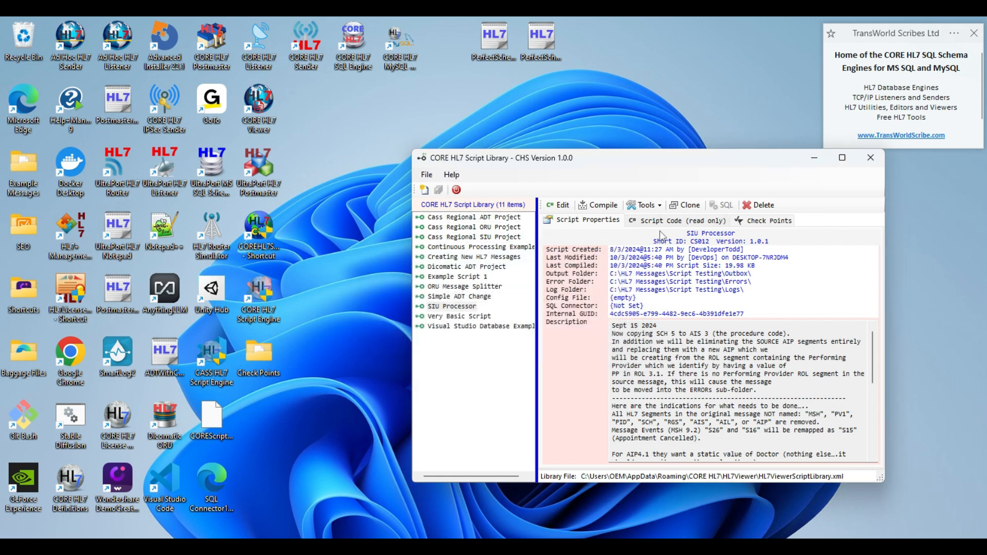
# - Scan the checkpoint folder for the SIU Processor's CheckPoints, select Version 1.0.1, and close the script library
pyautogui.click(736, 221)
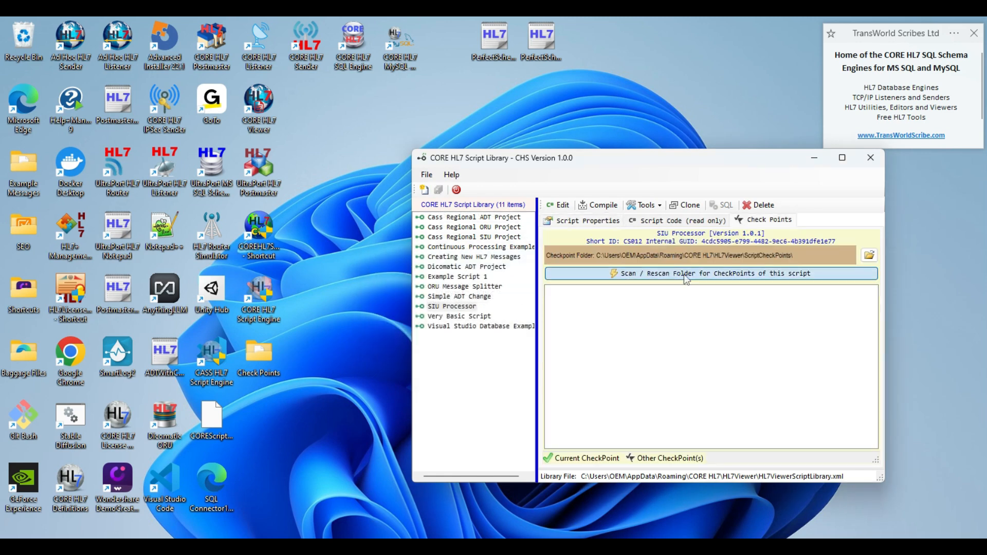
pyautogui.click(600, 291)
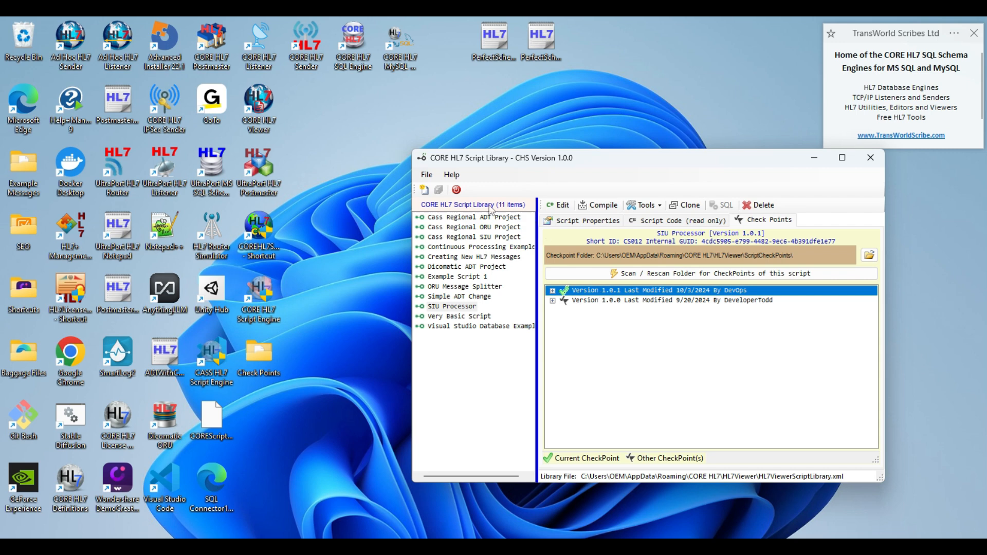
pyautogui.click(456, 190)
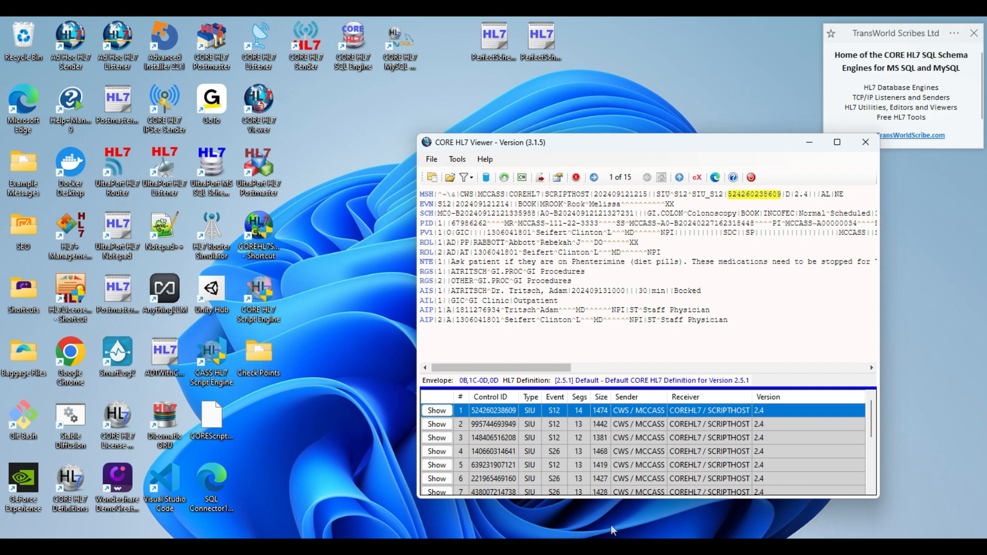
# - Bring both CORE HL7 Viewer windows into view and run the SIU Processor script on the second viewer's entire message store
pyautogui.moveTo(664, 546)
pyautogui.click(619, 494)
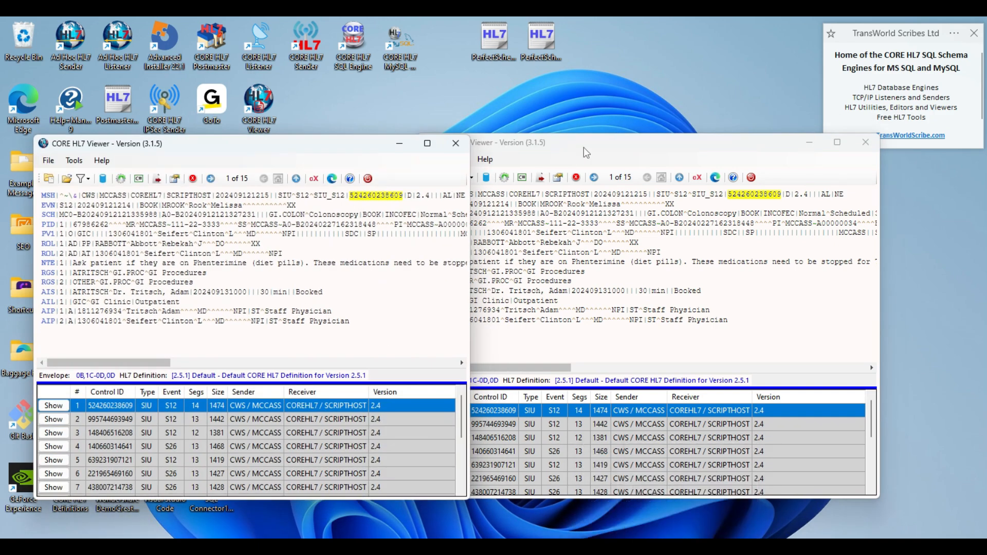
pyautogui.click(592, 144)
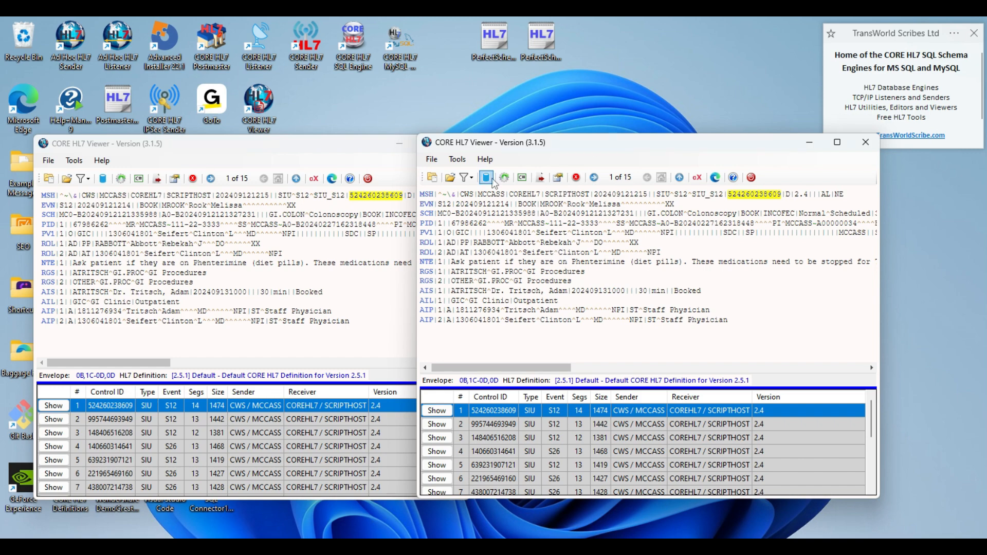
pyautogui.click(522, 177)
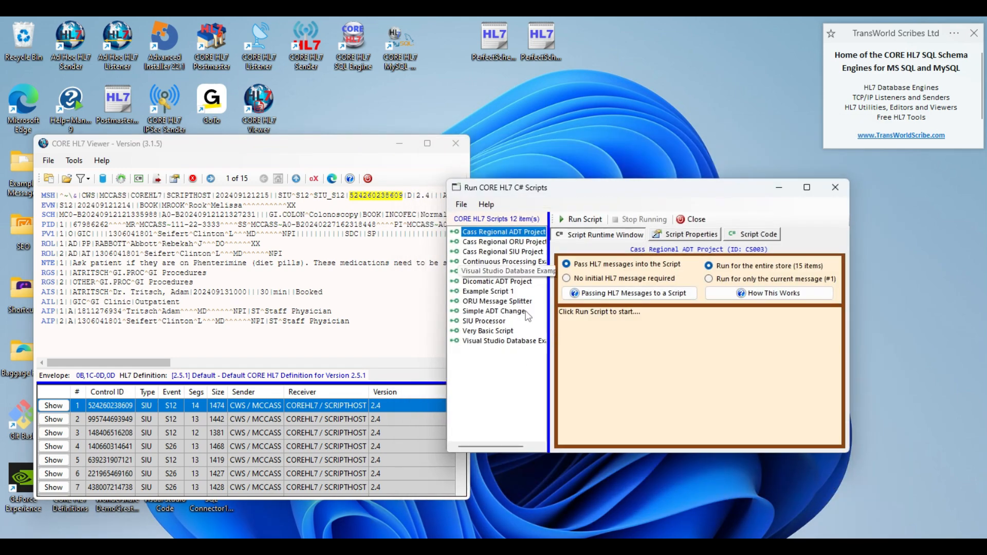
pyautogui.click(486, 322)
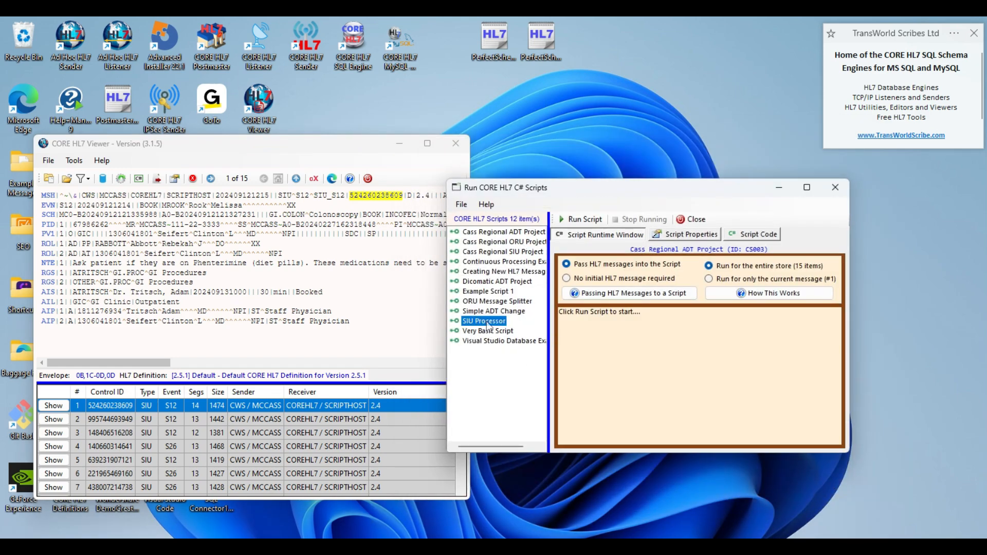
pyautogui.click(591, 219)
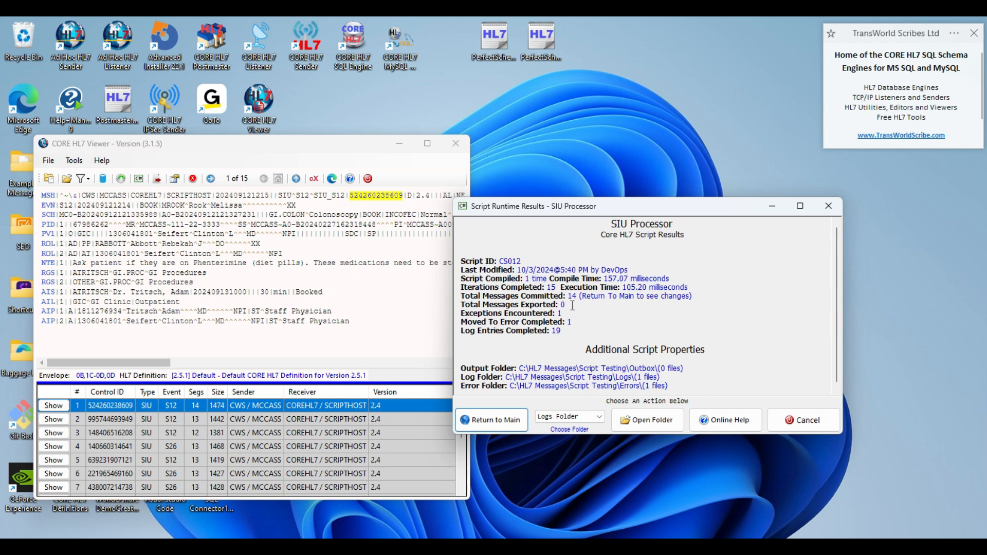
# - Review the SIU Processor runtime results, choose the Error Folder, and return to the main viewer with the processed messages
pyautogui.moveTo(566, 296); pyautogui.dragTo(588, 326)
pyautogui.click(580, 328)
pyautogui.click(554, 323)
pyautogui.click(576, 416)
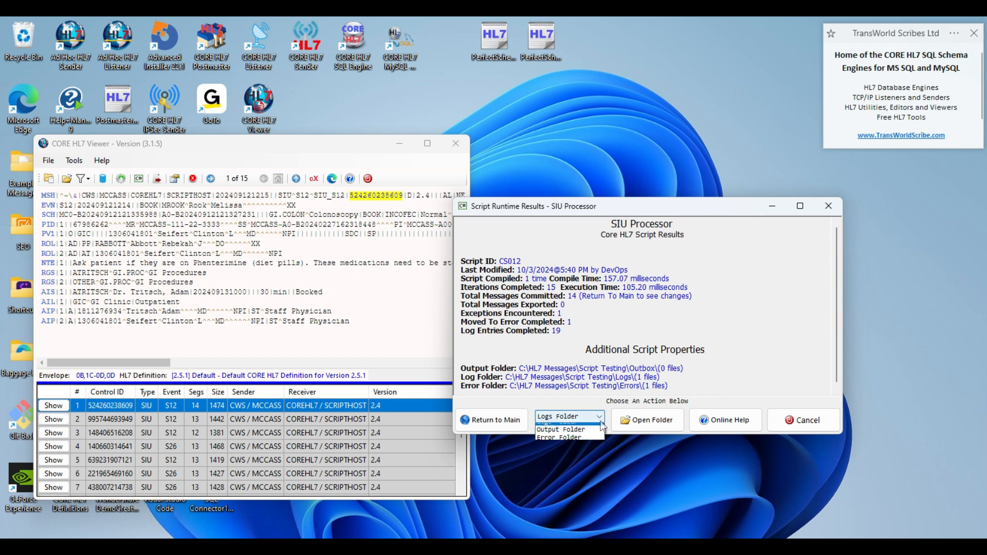
pyautogui.click(583, 444)
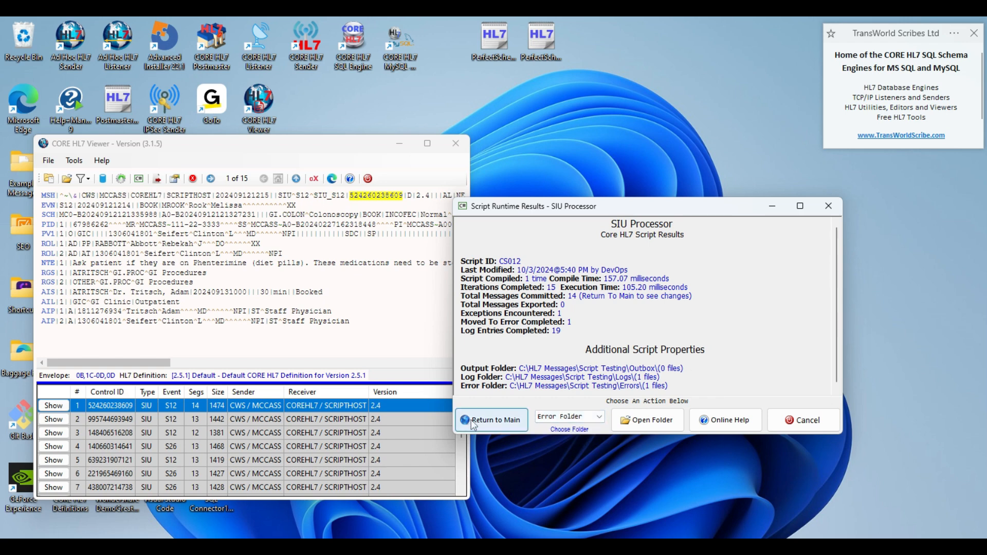
pyautogui.click(490, 420)
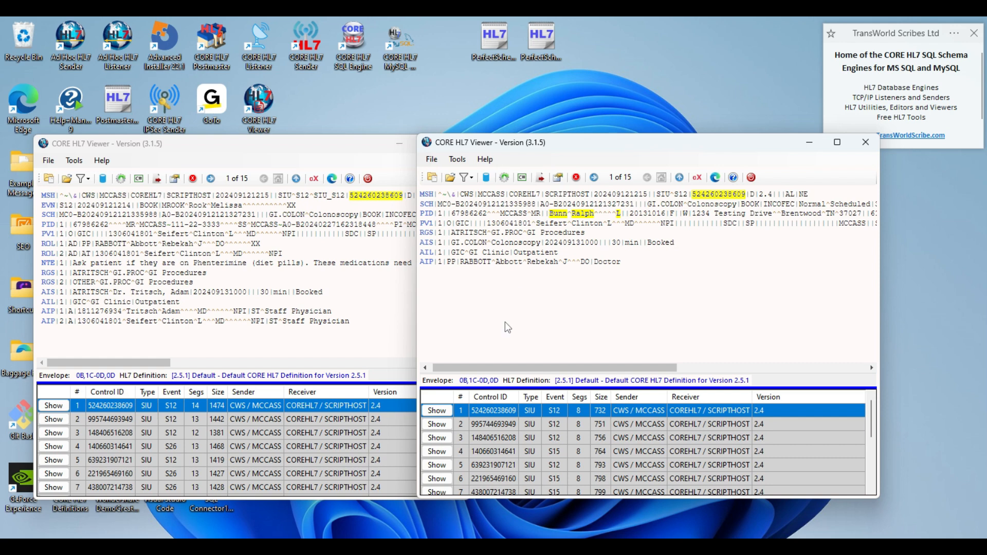
# - Compare the second and third messages between the original and processed CORE HL7 Viewer windows
pyautogui.click(501, 425)
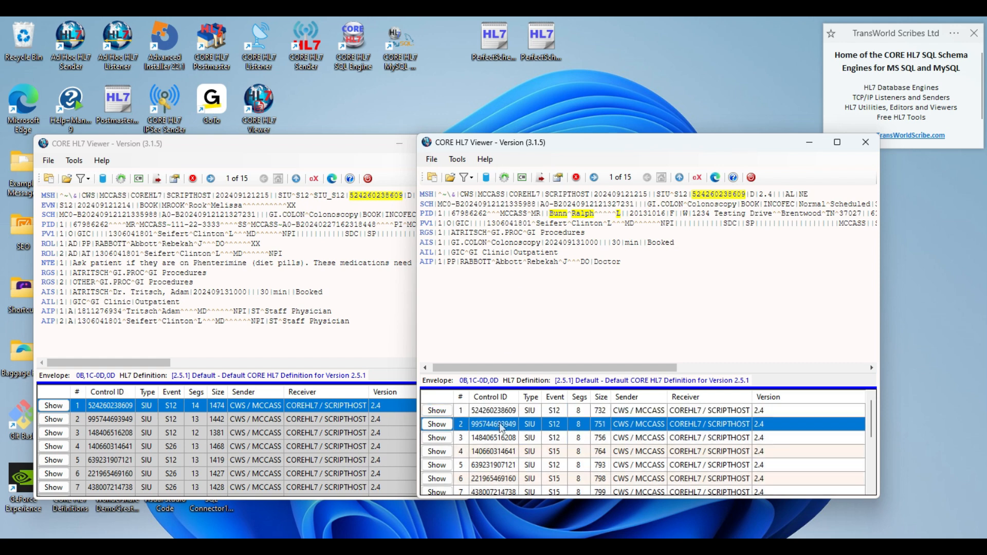
pyautogui.click(119, 422)
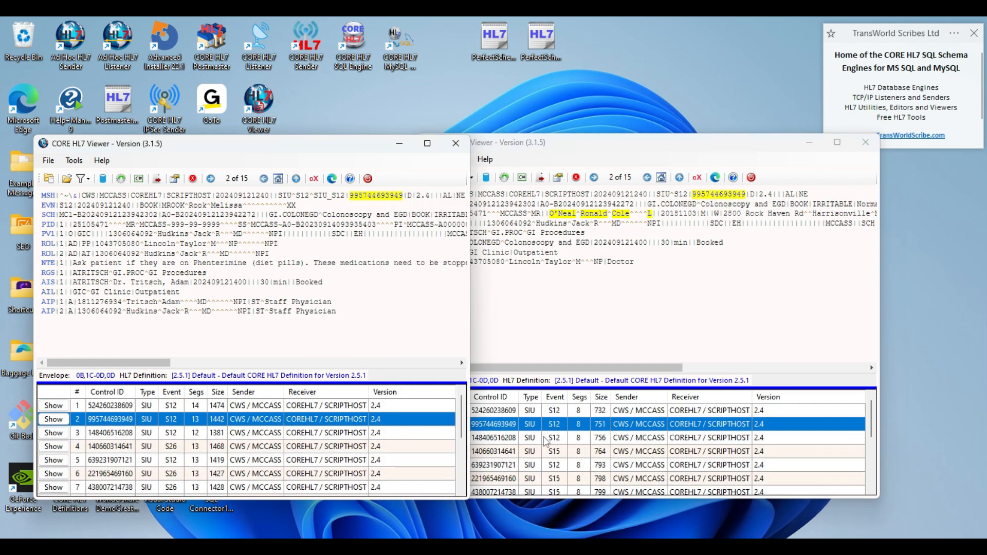
pyautogui.click(546, 438)
pyautogui.click(120, 434)
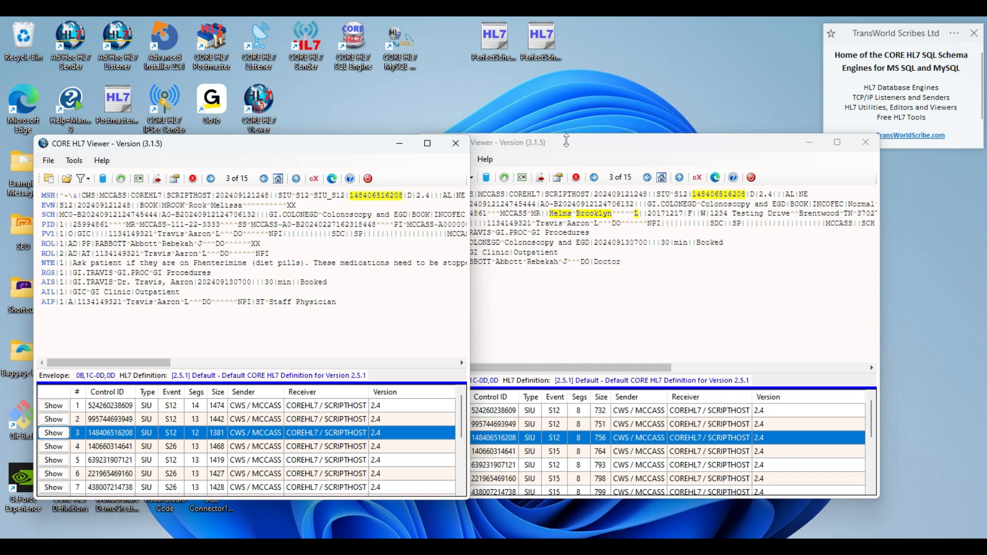
# - Reopen the C# script library from the processed viewer and scan the checkpoint folder for the SIU Processor's CheckPoints
pyautogui.click(565, 141)
pyautogui.click(456, 161)
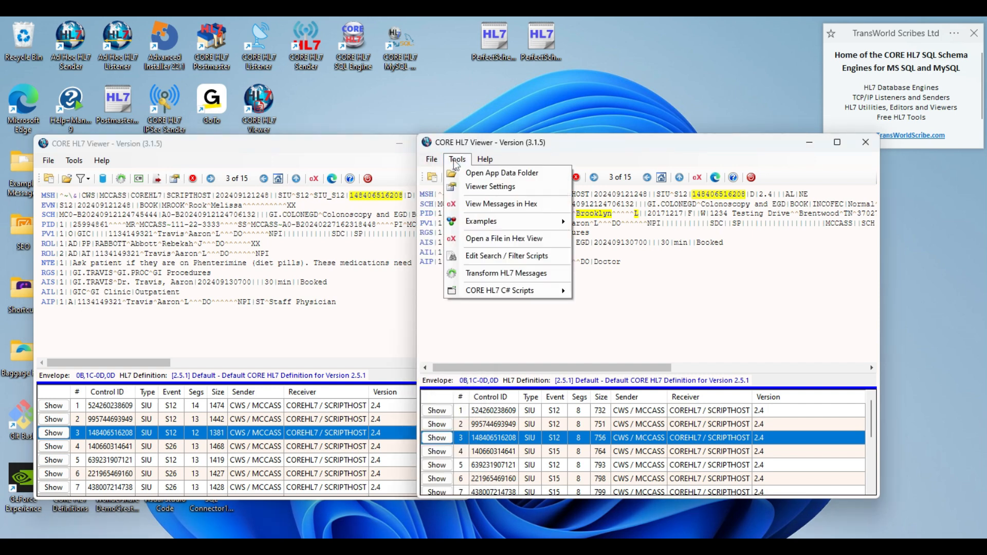
pyautogui.moveTo(545, 291)
pyautogui.click(606, 292)
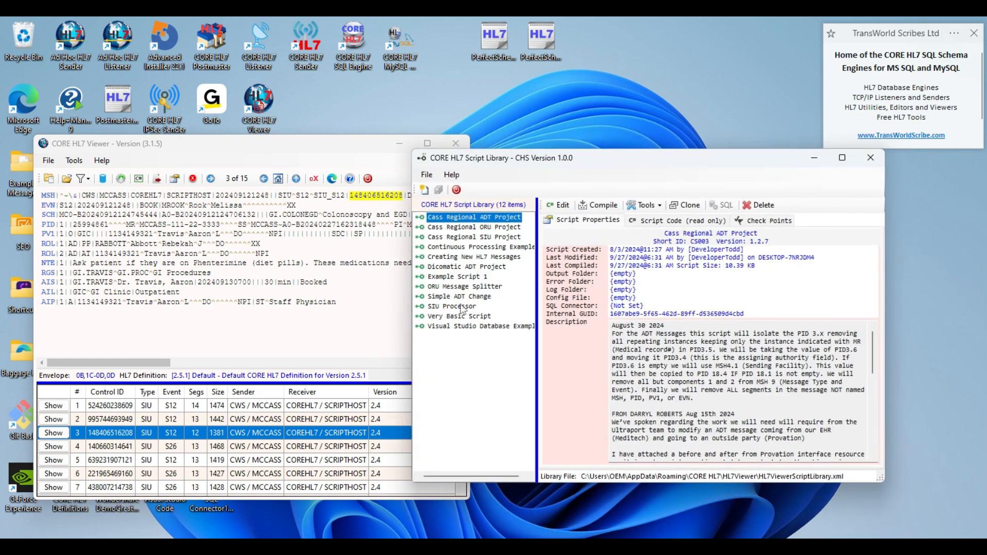
pyautogui.click(452, 307)
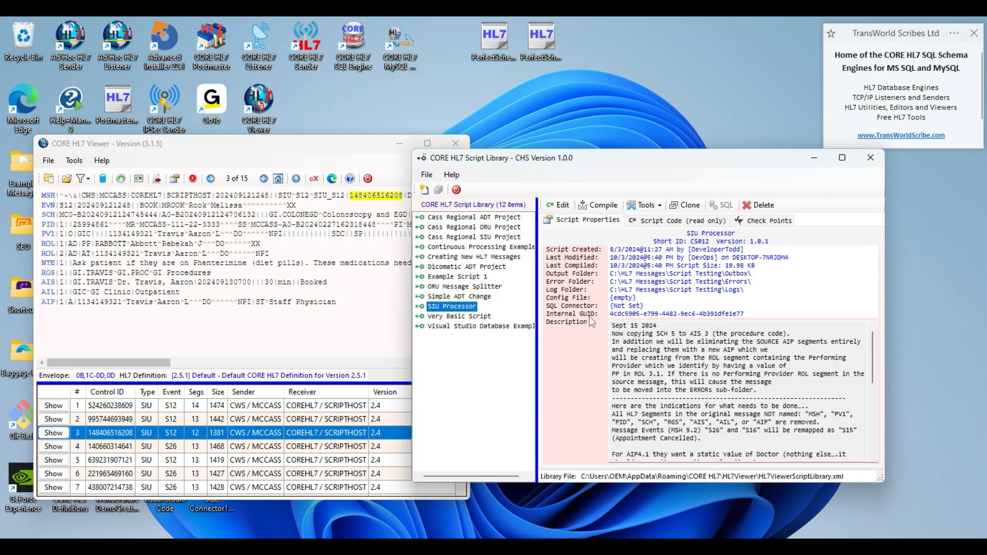
pyautogui.click(760, 221)
pyautogui.click(694, 274)
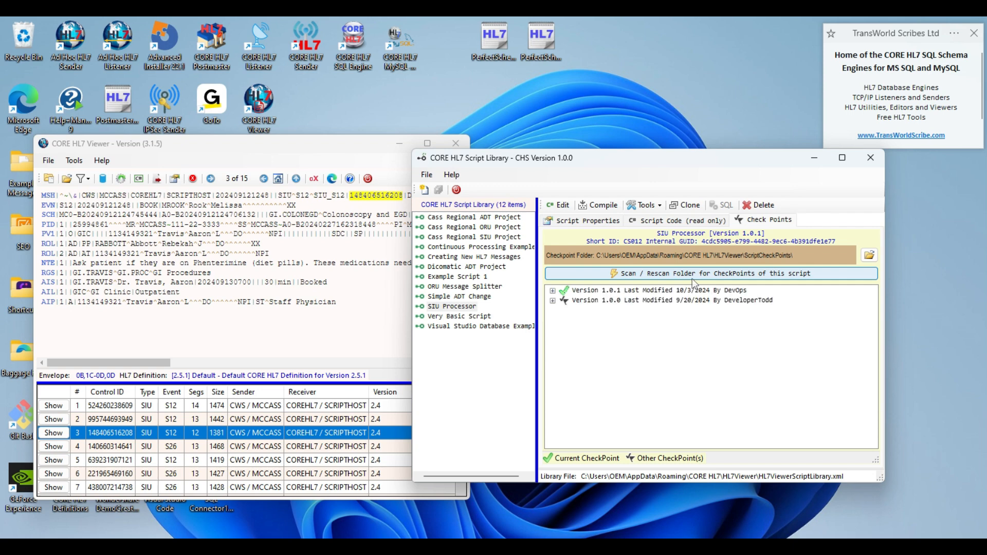
# - Copy the SIU Processor's Version 1.0.1 CheckPoint into the Desktop's Check Points folder
pyautogui.click(642, 293)
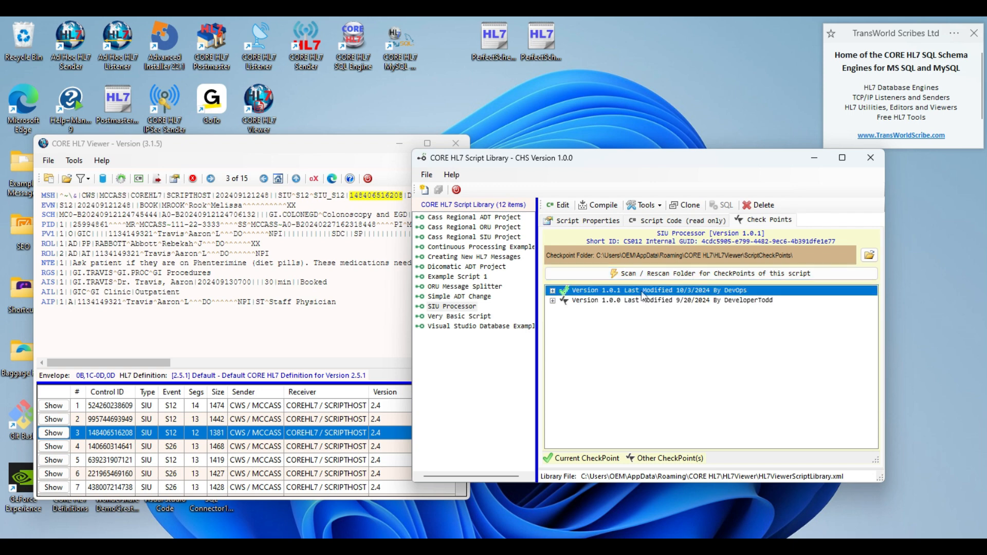
pyautogui.rightClick(642, 295)
pyautogui.click(676, 303)
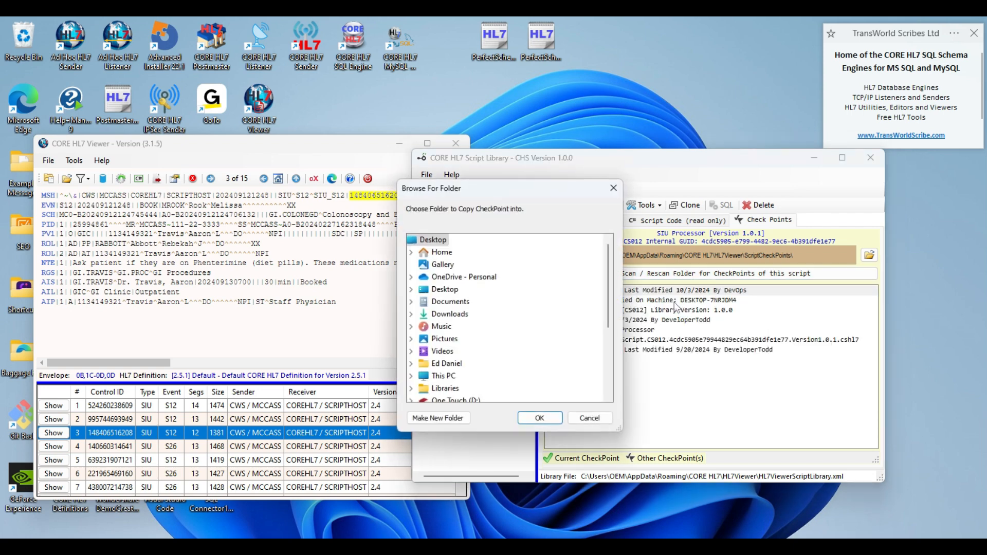
pyautogui.moveTo(610, 262); pyautogui.dragTo(602, 316)
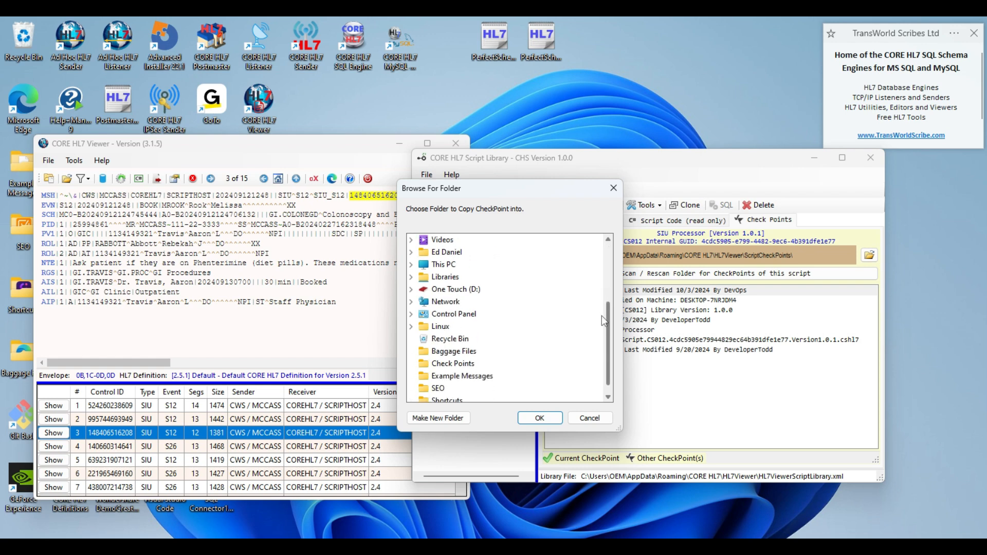
pyautogui.click(450, 363)
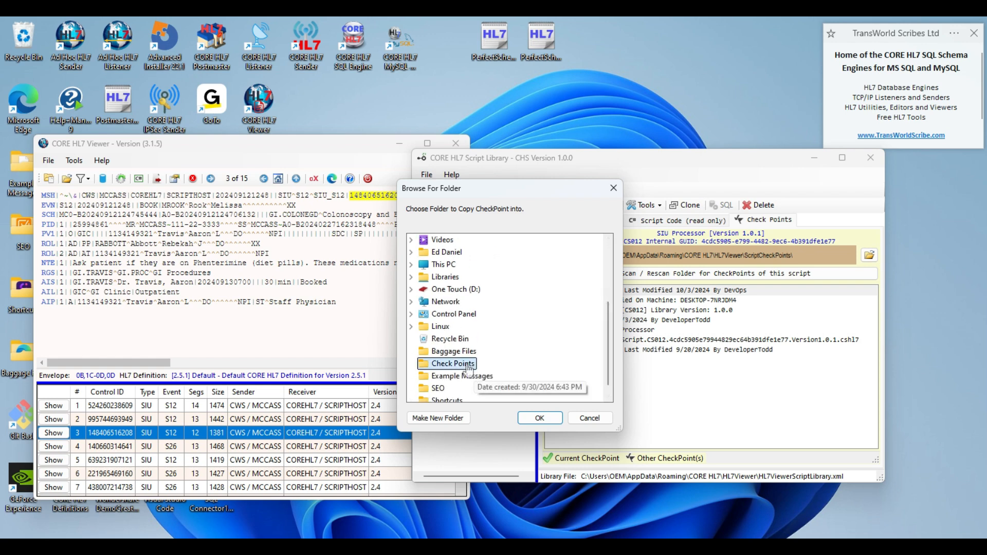
pyautogui.click(540, 419)
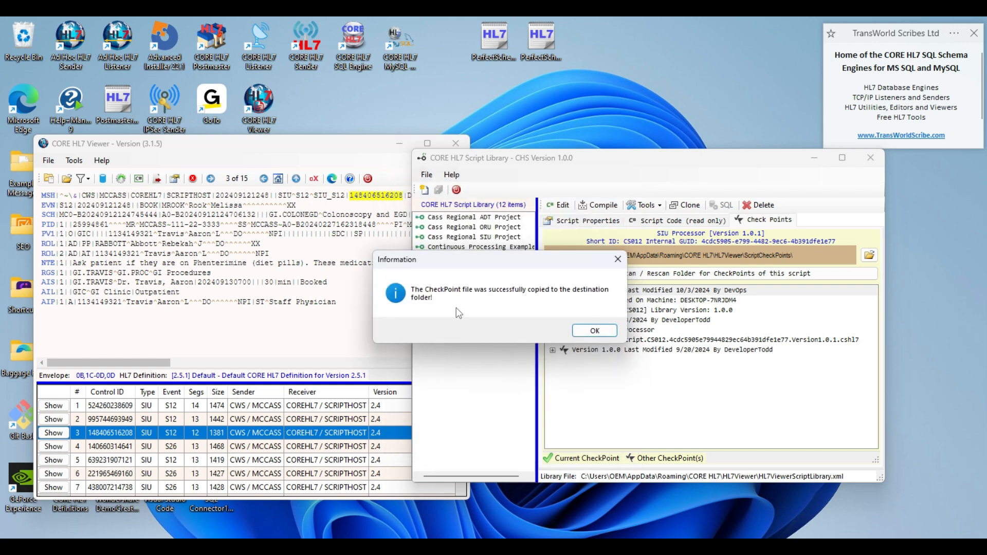
pyautogui.click(594, 331)
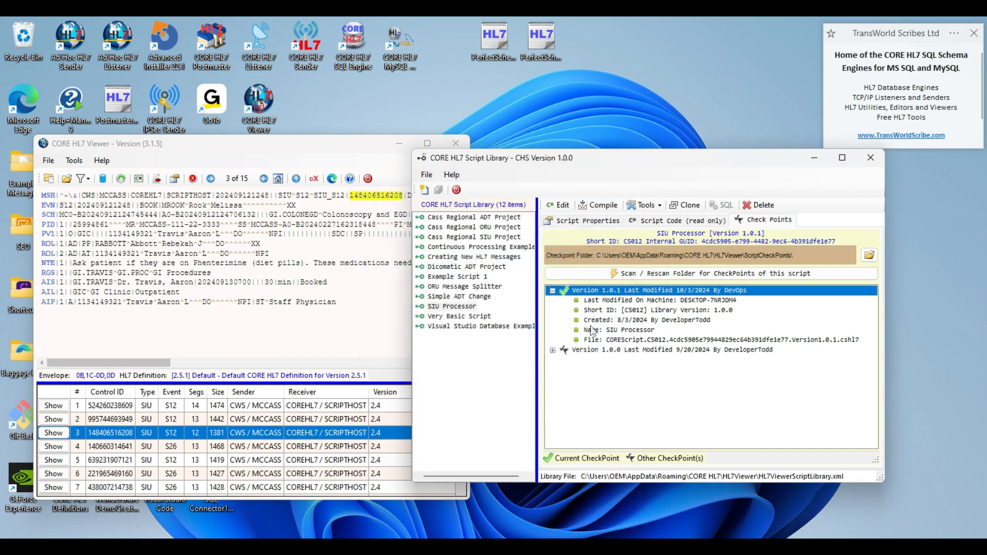
# - Switch to the Check Points folder in File Explorer and inspect the Version 1.0.0 and Version 1.0.1 CheckPoint files
pyautogui.moveTo(364, 547)
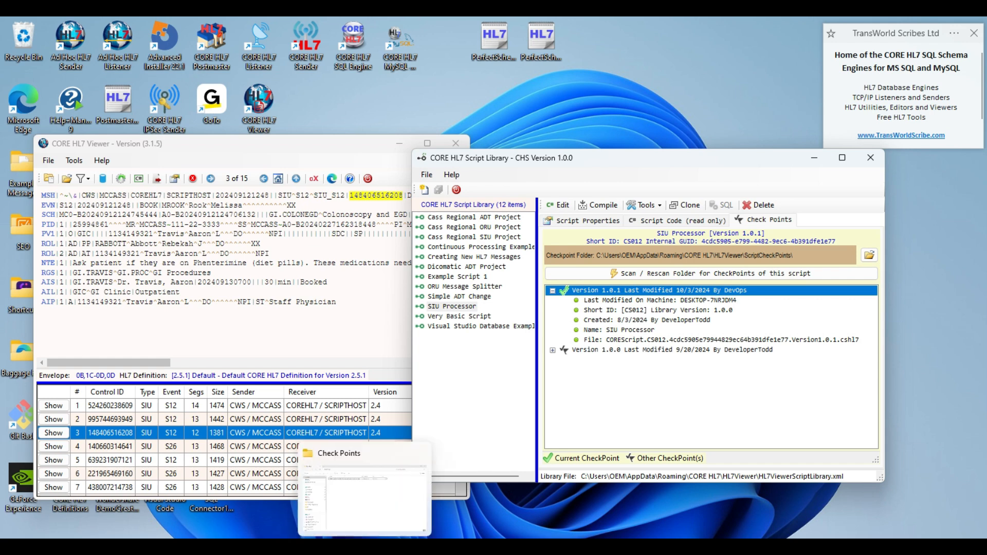
pyautogui.click(376, 517)
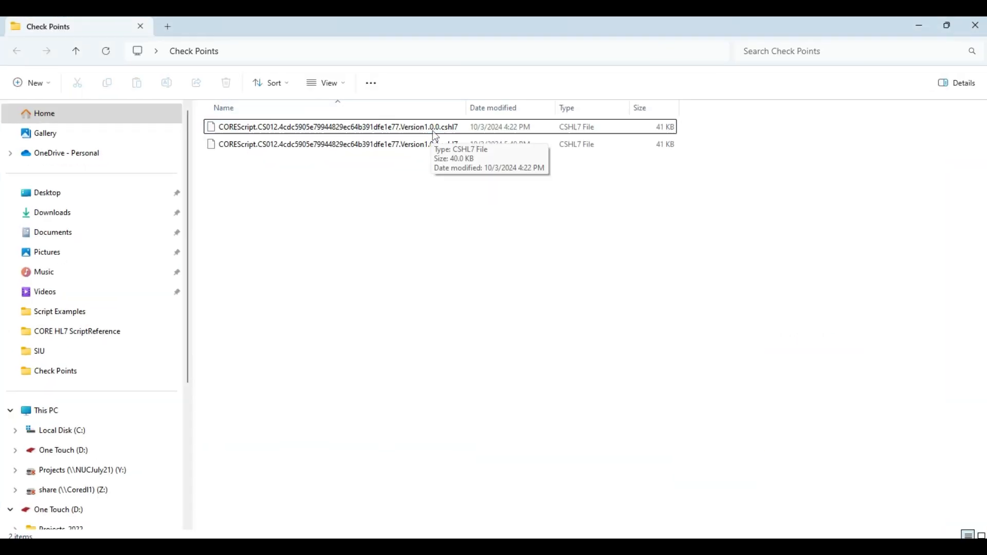
pyautogui.click(426, 146)
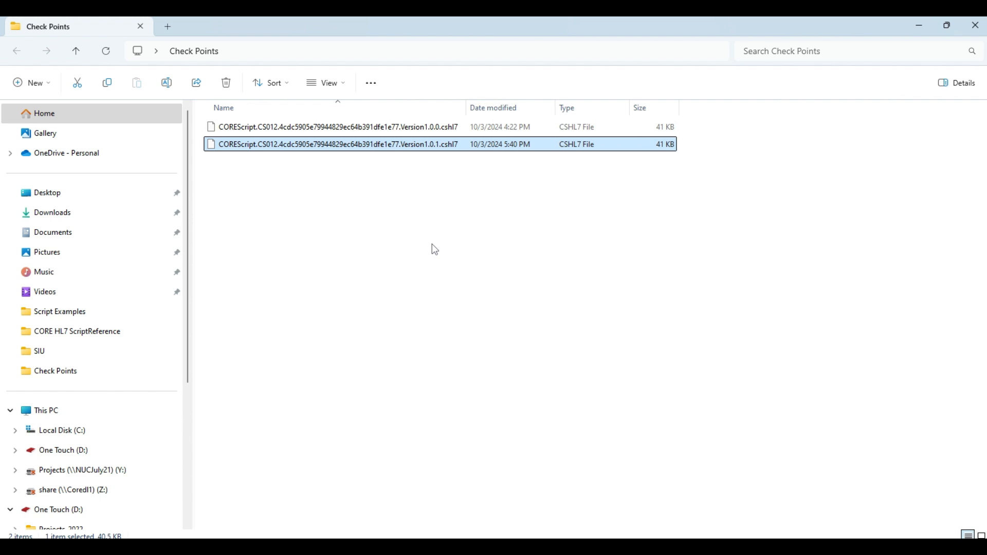
pyautogui.click(372, 136)
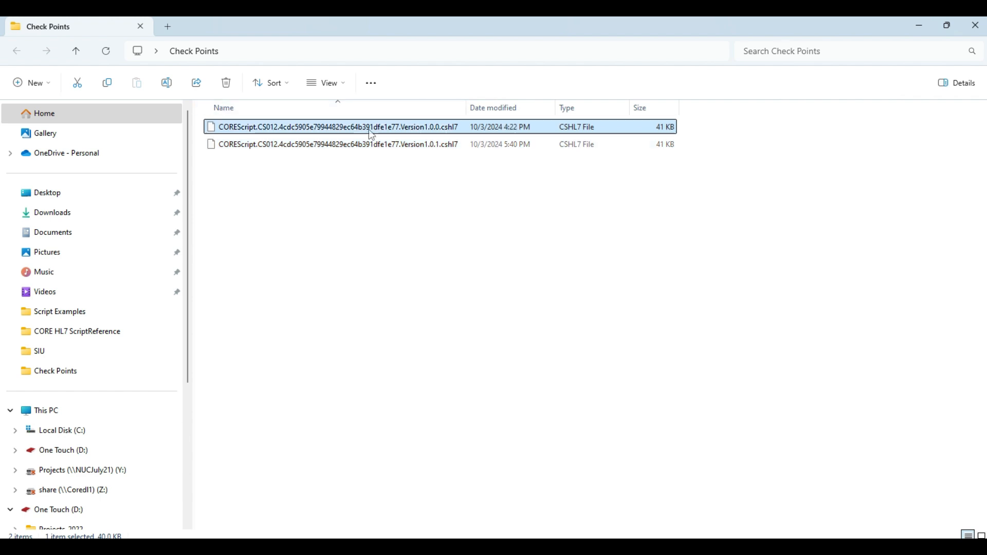
# - Switch to the CORE HL7 Scripting Engine, check the SIU Remapping profile's script details, and open its script library
pyautogui.click(406, 146)
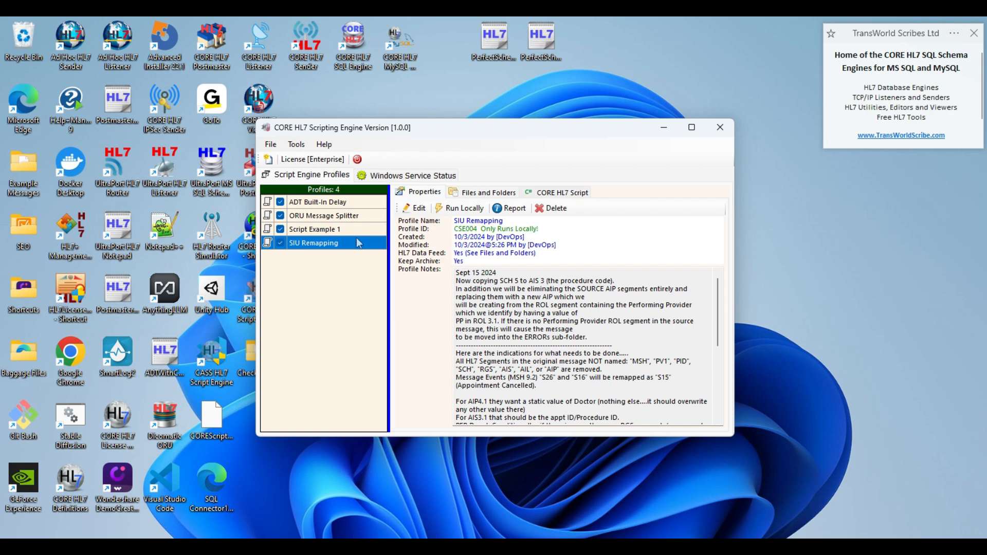
pyautogui.click(550, 193)
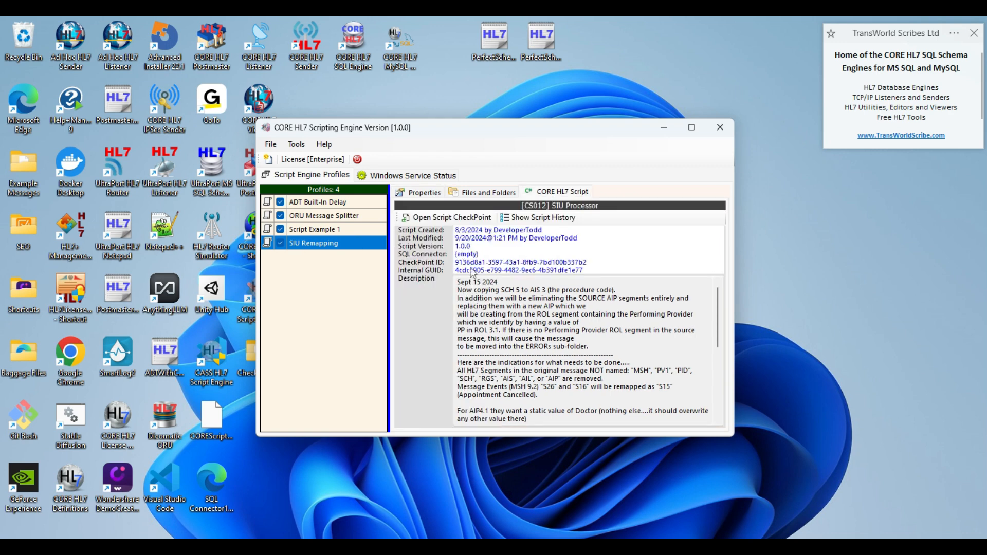
pyautogui.click(295, 145)
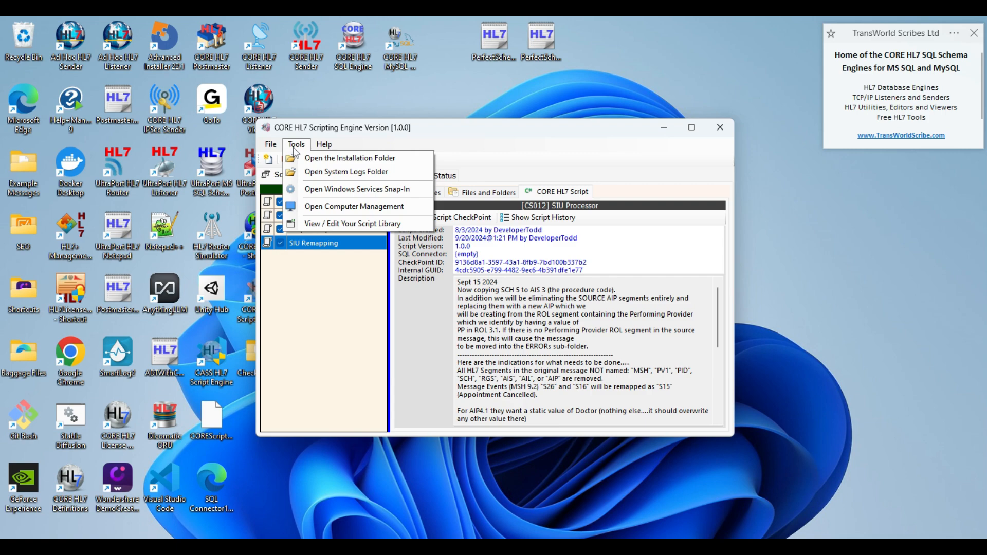
pyautogui.click(308, 224)
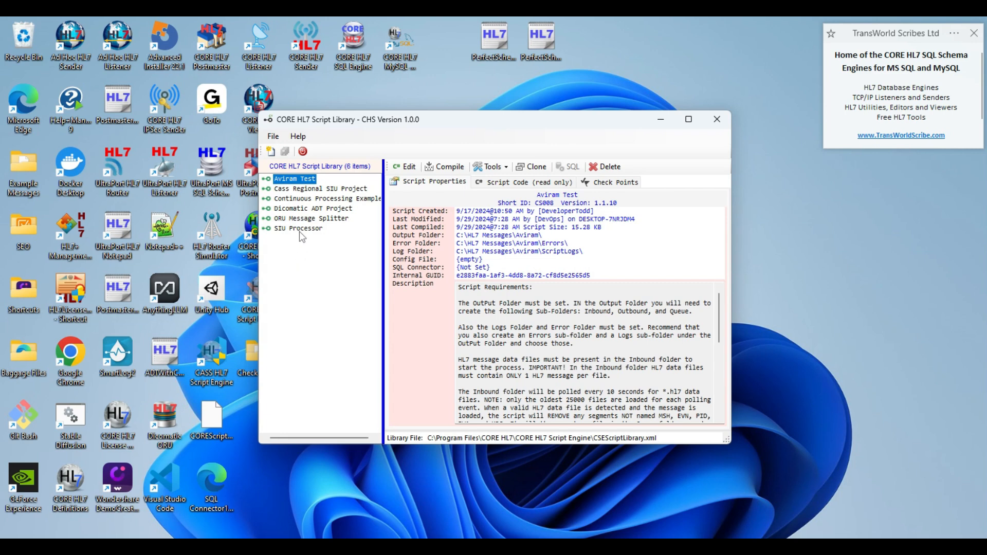
# - Start a script import, browse to the Desktop's Check Points folder, and widen the name column to read the full CheckPoint file name
pyautogui.click(273, 136)
pyautogui.click(292, 169)
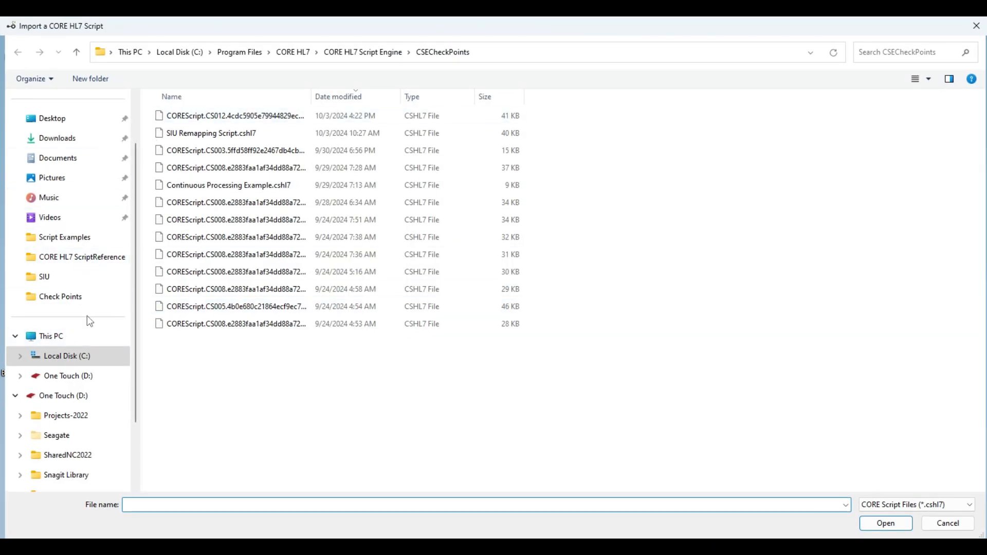
pyautogui.click(52, 124)
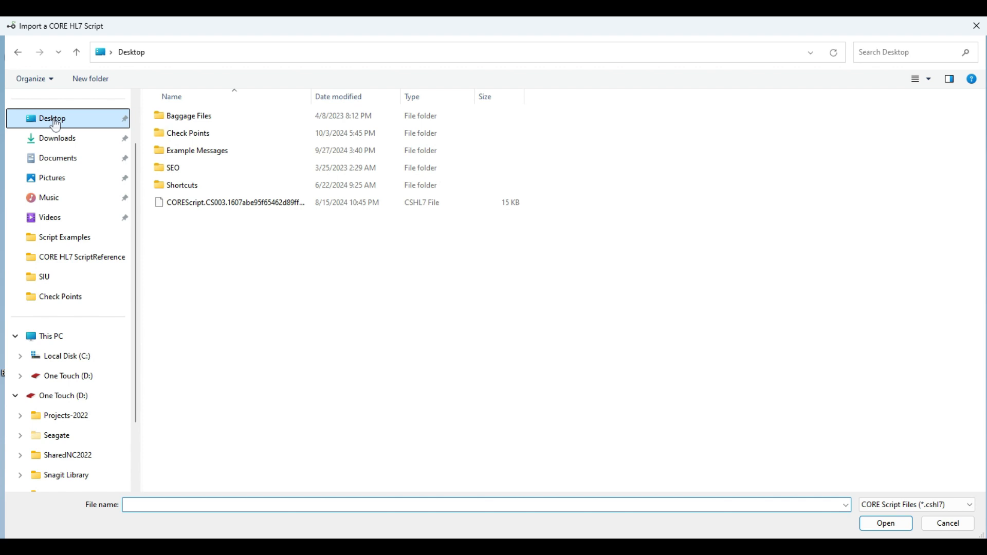
pyautogui.doubleClick(177, 150)
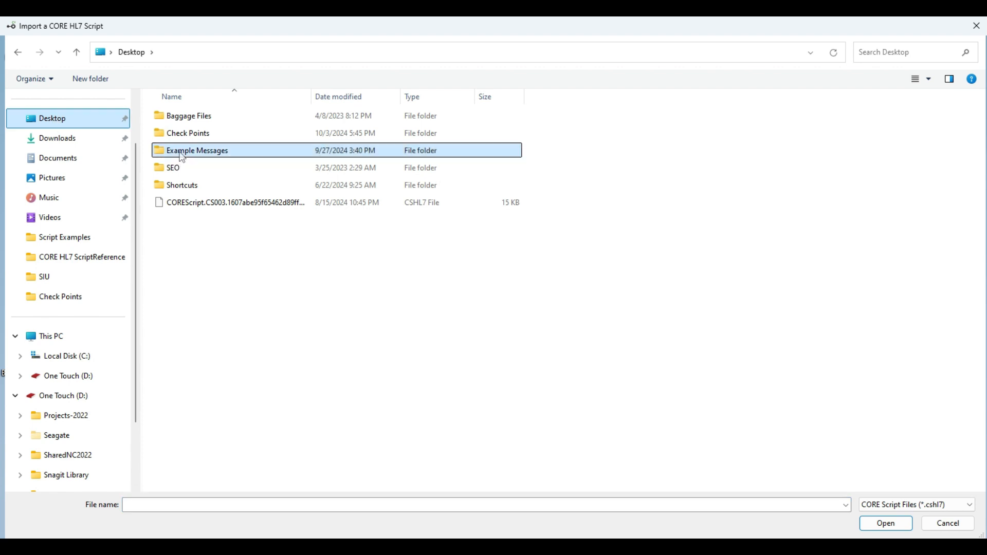
pyautogui.click(132, 52)
pyautogui.doubleClick(187, 133)
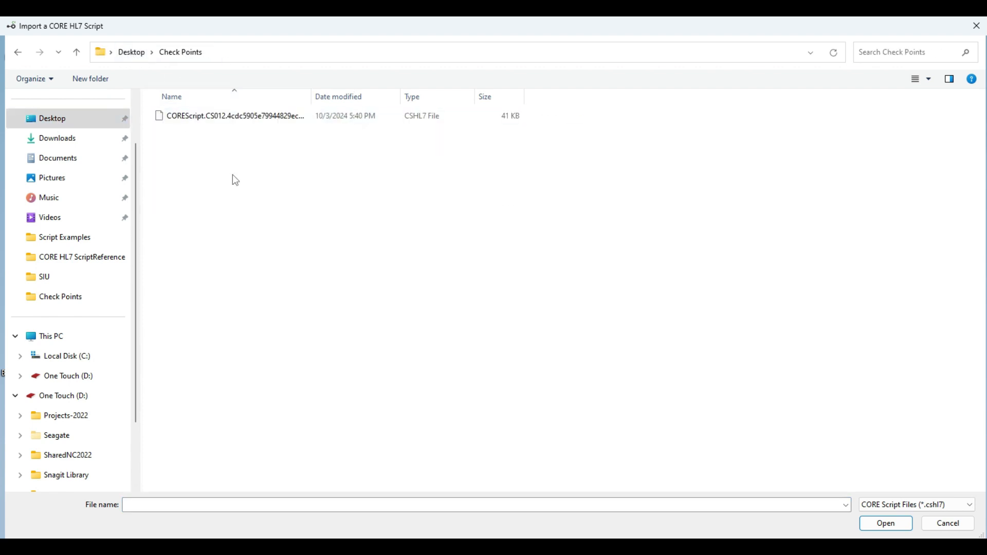
pyautogui.doubleClick(311, 97)
pyautogui.moveTo(417, 98); pyautogui.dragTo(445, 96)
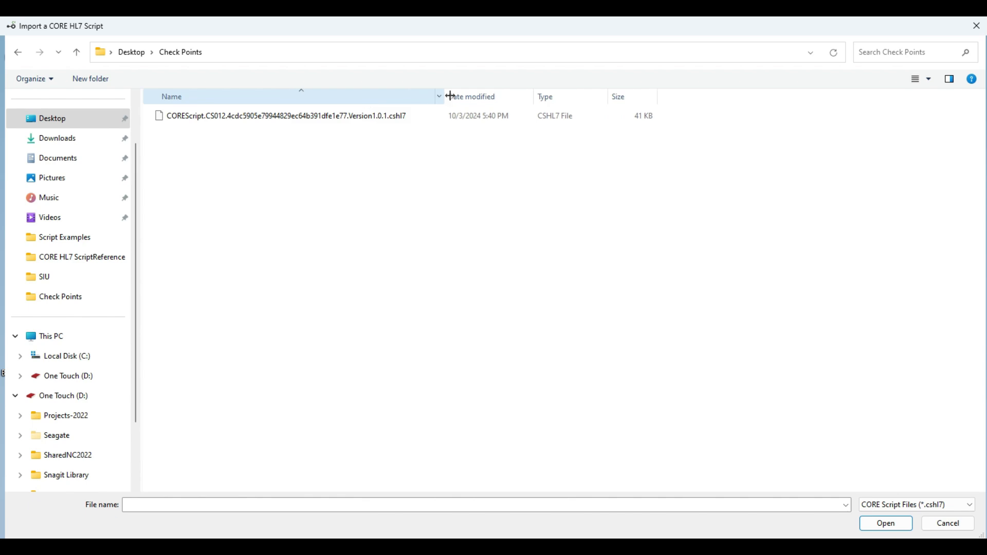
# - Import the Version 1.0.1 CheckPoint, overwriting the existing SIU Processor script and copying the file into the CheckPoints folder
pyautogui.doubleClick(248, 118)
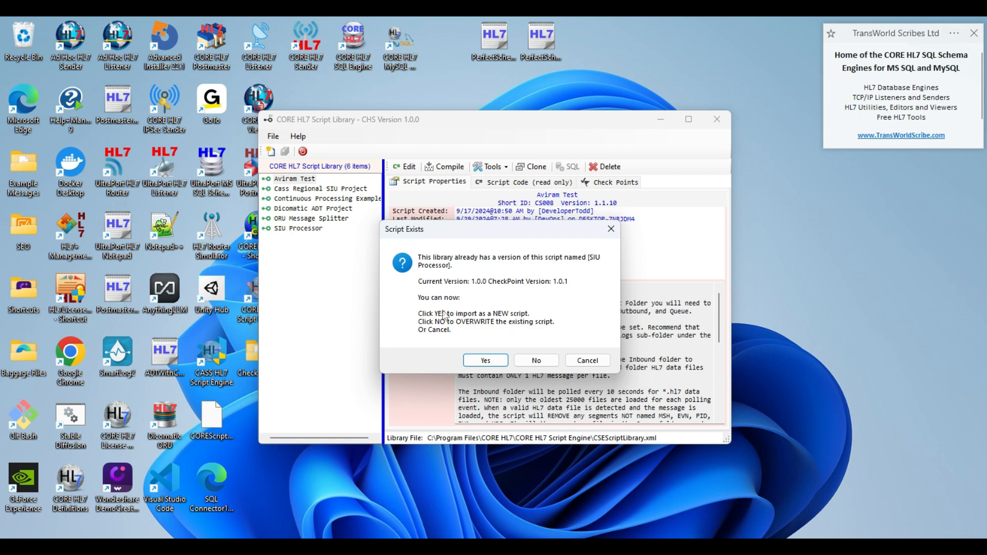
pyautogui.click(536, 361)
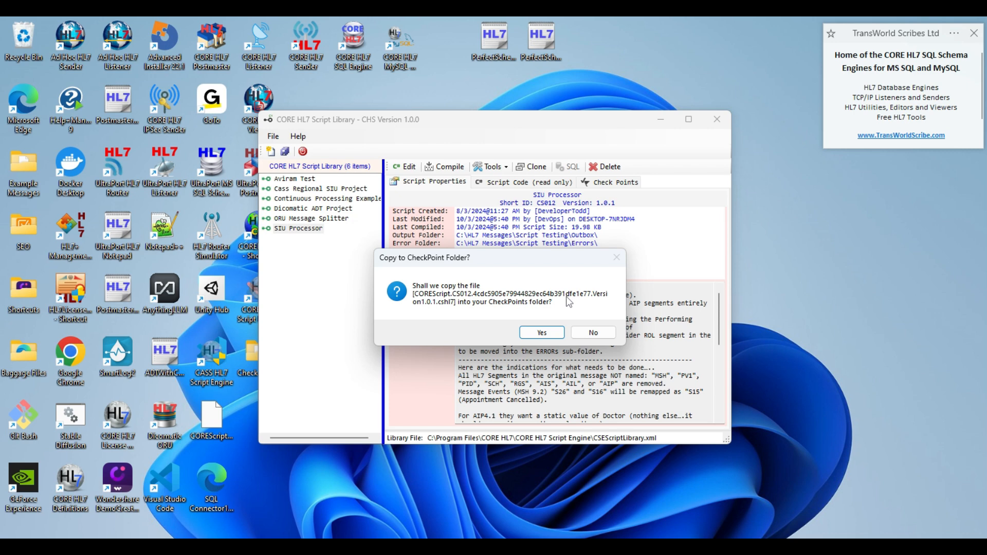
pyautogui.click(590, 334)
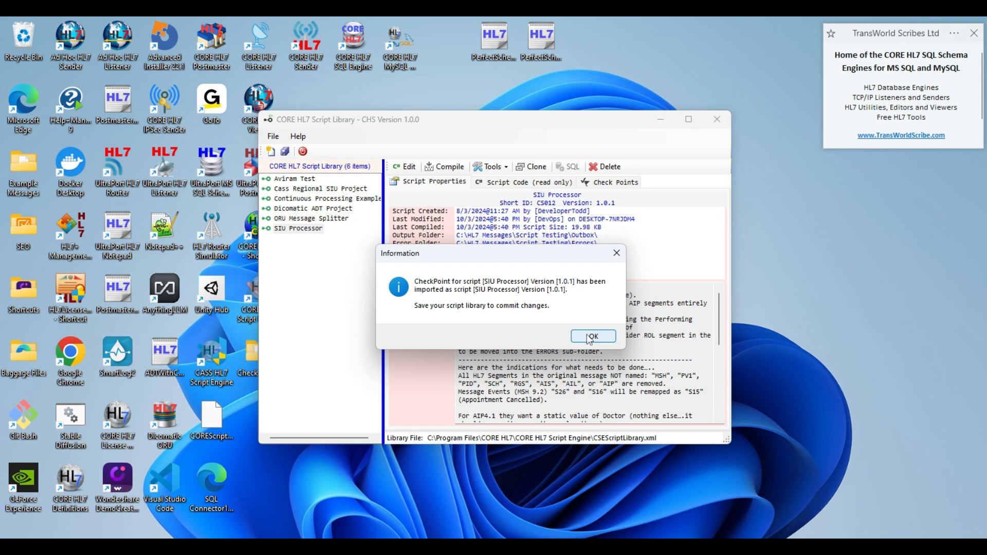
pyautogui.click(592, 337)
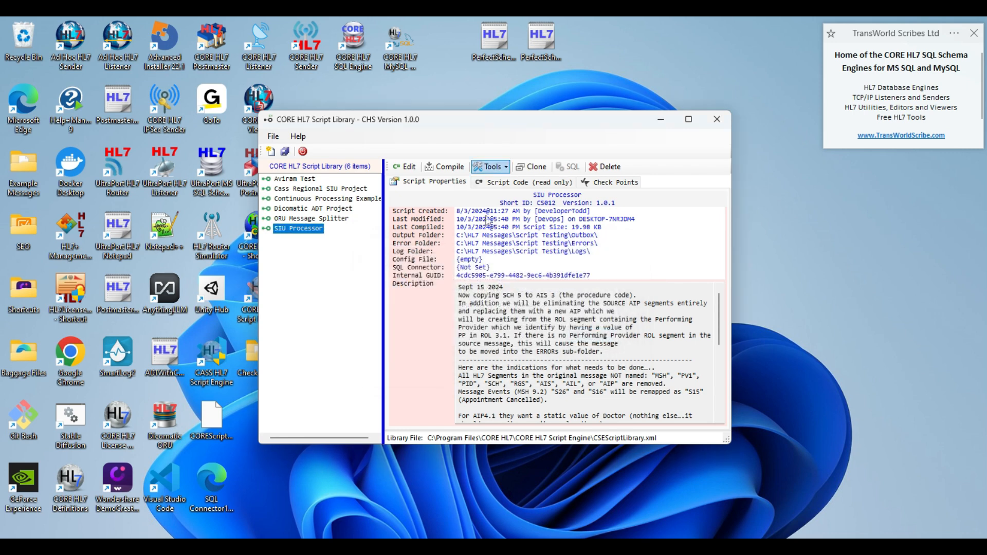
# - Export the SIU Processor script to CSECheckPoints, replacing the existing Version 1.0.1 file, and save and close the script library
pyautogui.click(505, 168)
pyautogui.click(511, 258)
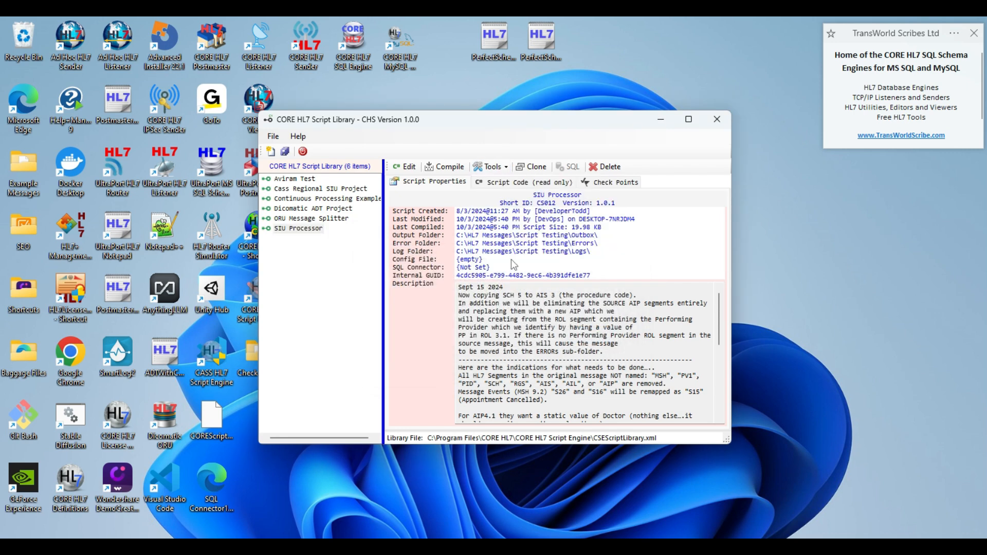
pyautogui.click(885, 522)
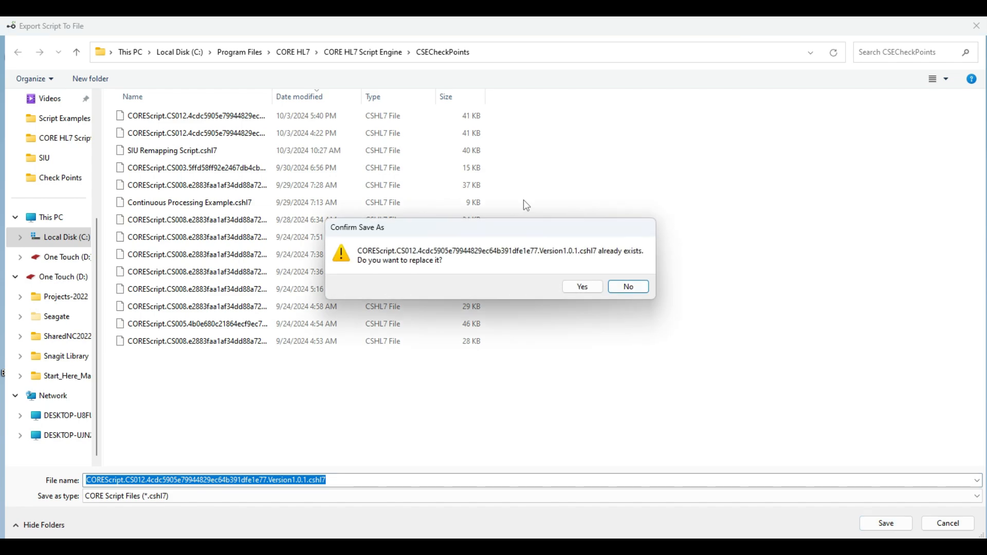
pyautogui.click(588, 288)
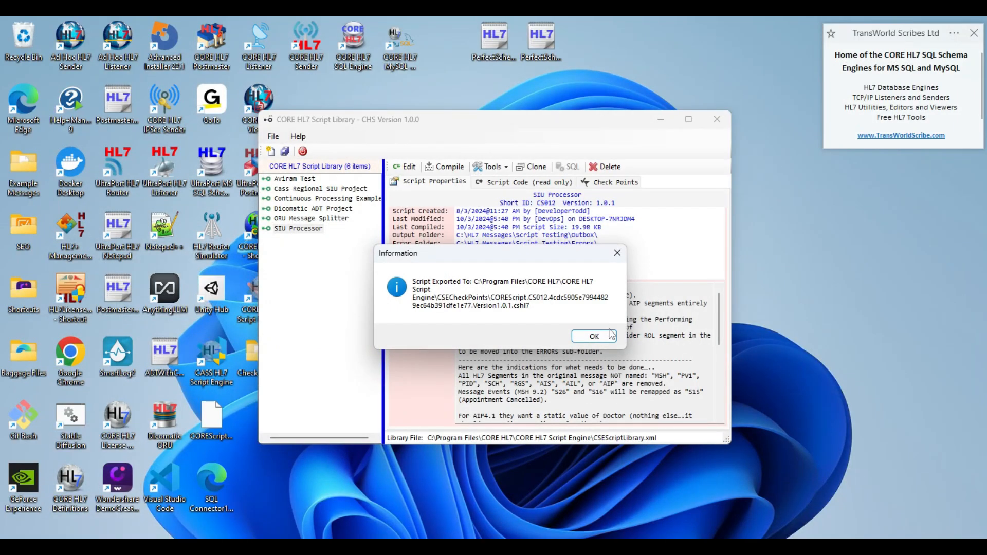
pyautogui.click(607, 337)
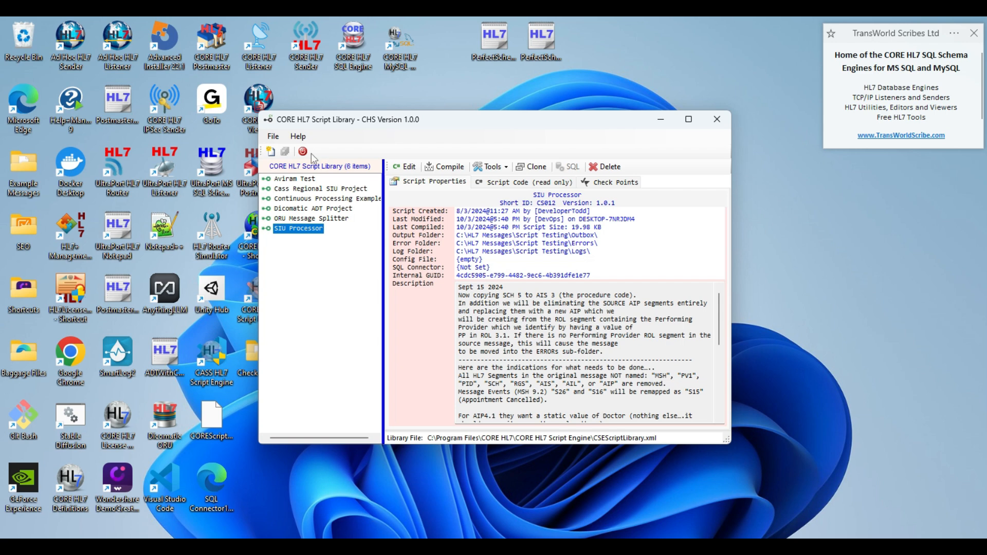
pyautogui.click(303, 152)
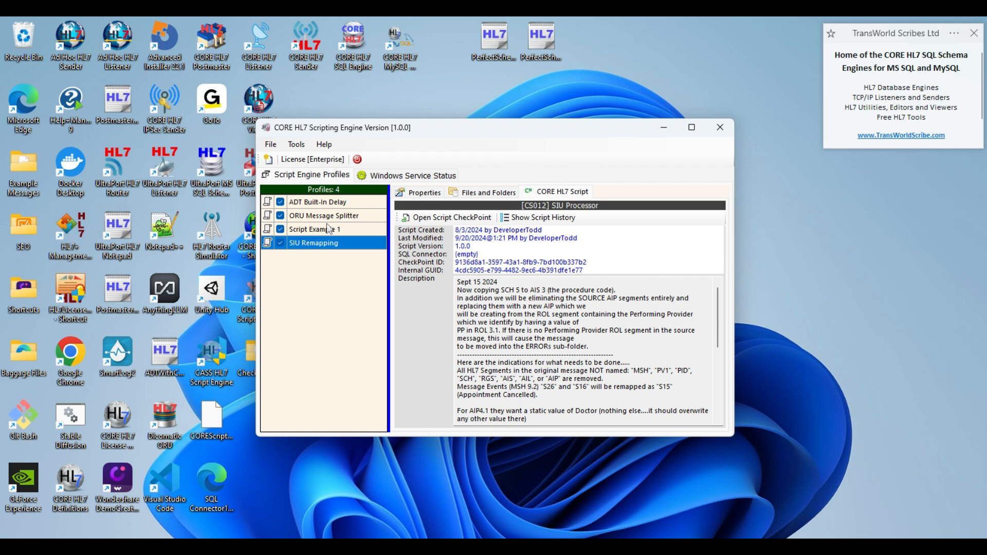
# - Edit the SIU Remapping profile to run the SIU Processor's Version 1.0.1 CheckPoint and save the profile
pyautogui.click(419, 192)
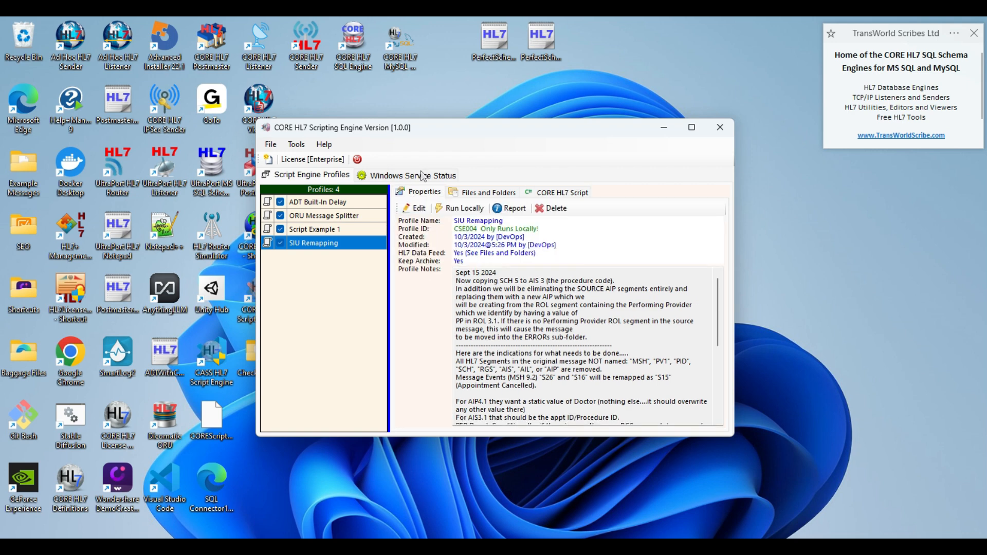
pyautogui.doubleClick(313, 244)
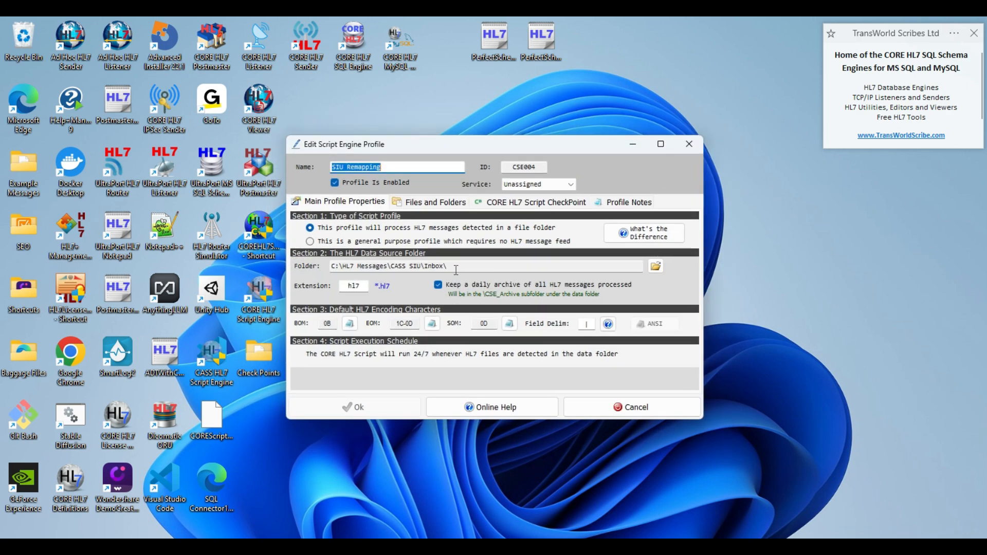
pyautogui.click(539, 206)
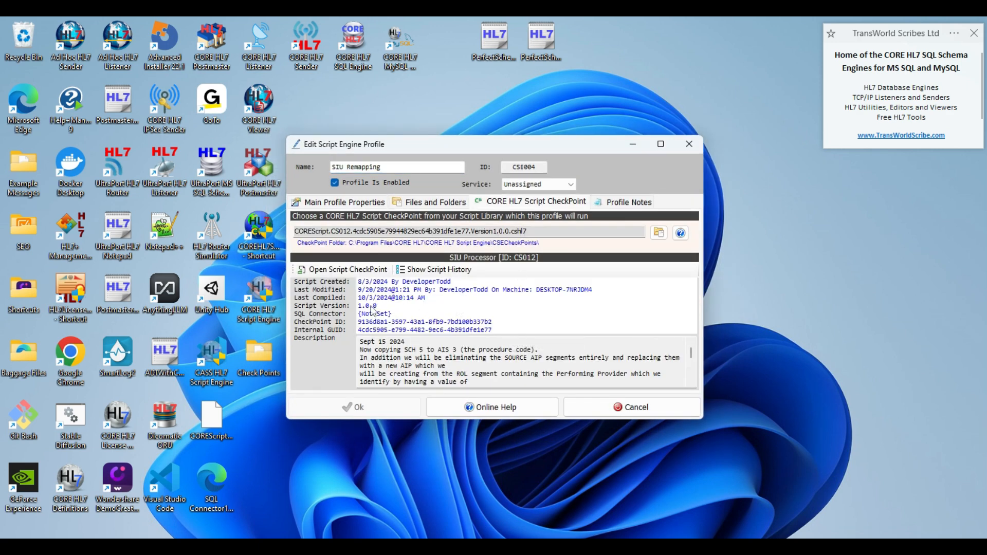
pyautogui.click(658, 233)
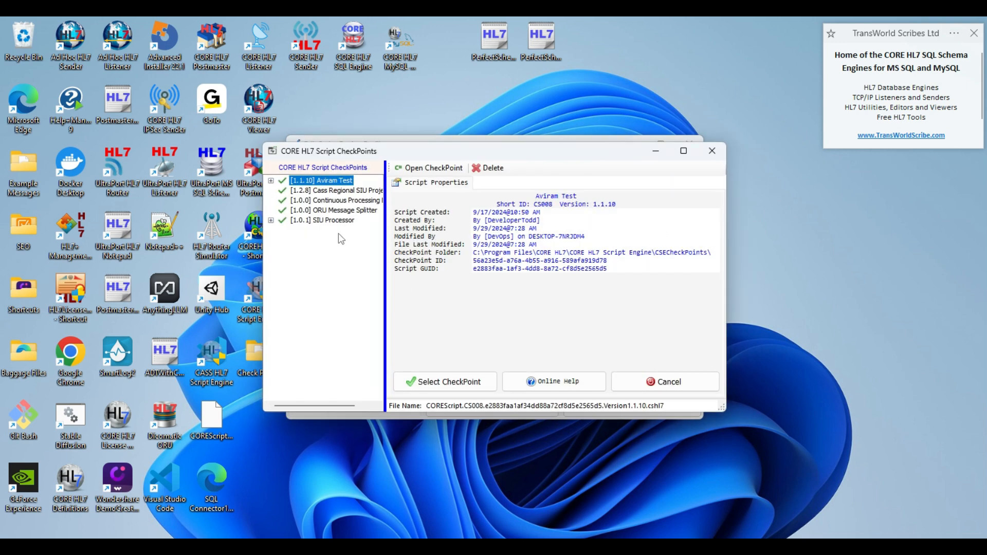
pyautogui.click(335, 220)
pyautogui.click(271, 221)
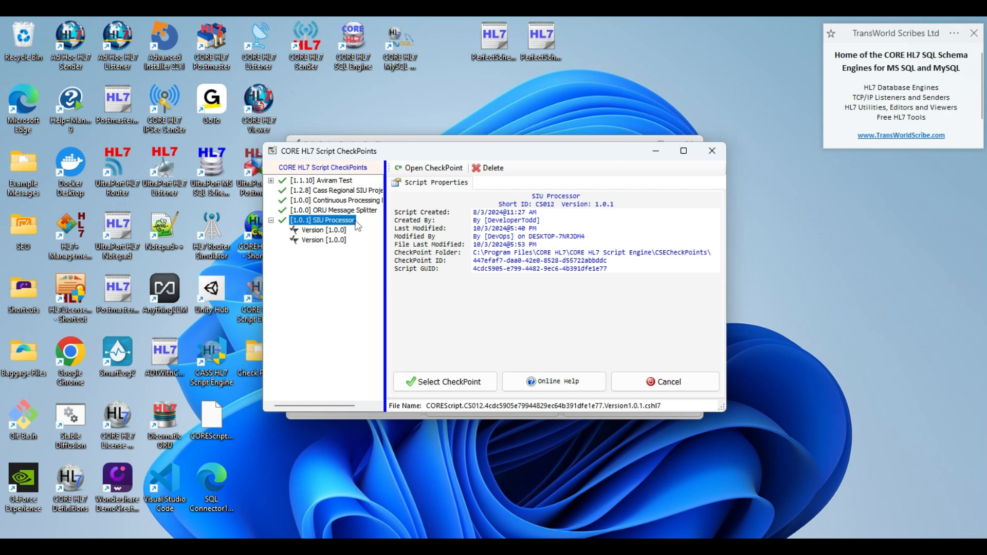
pyautogui.click(431, 386)
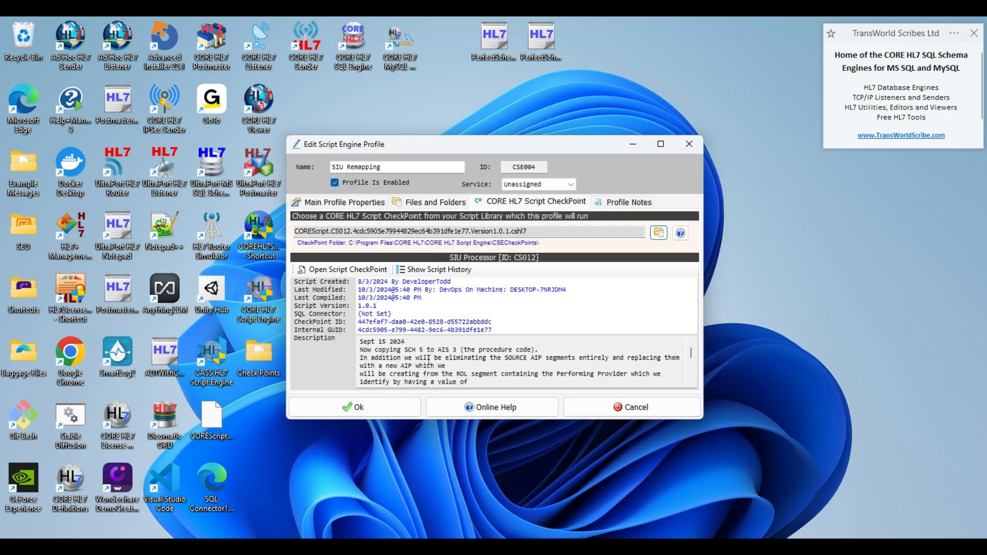
pyautogui.click(368, 411)
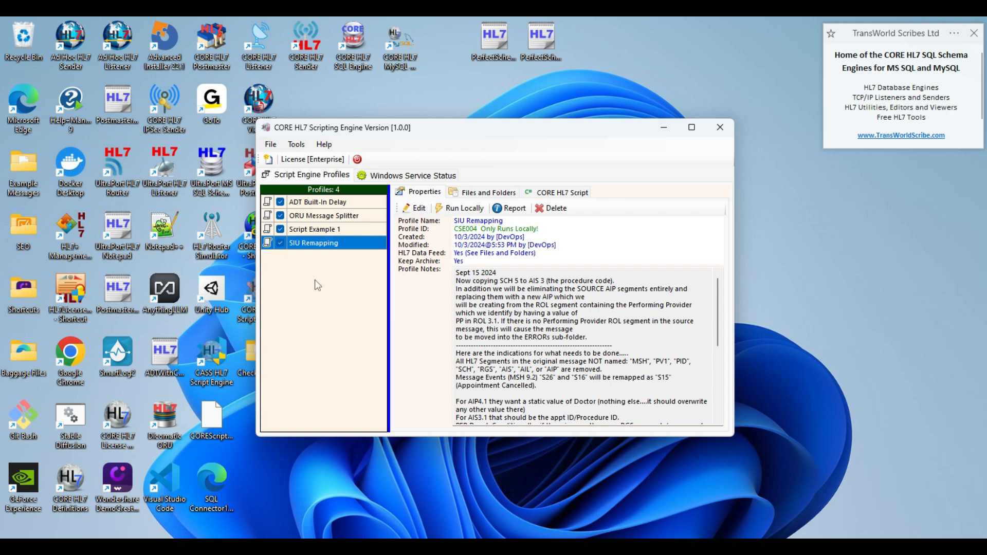
# - Assign the SIU Remapping profile to the Instance 1 service and save the profile
pyautogui.doubleClick(325, 243)
pyautogui.click(525, 186)
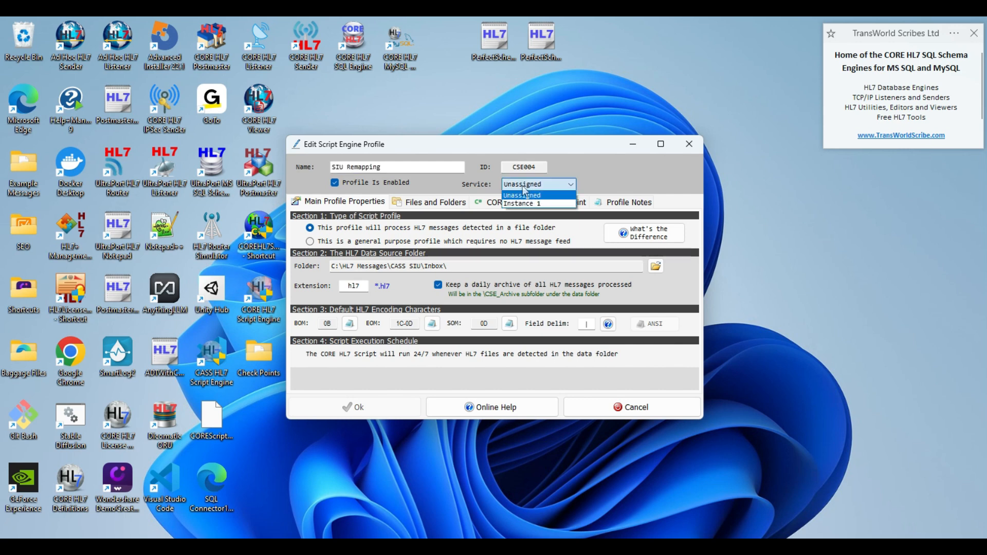
pyautogui.click(517, 203)
pyautogui.click(354, 407)
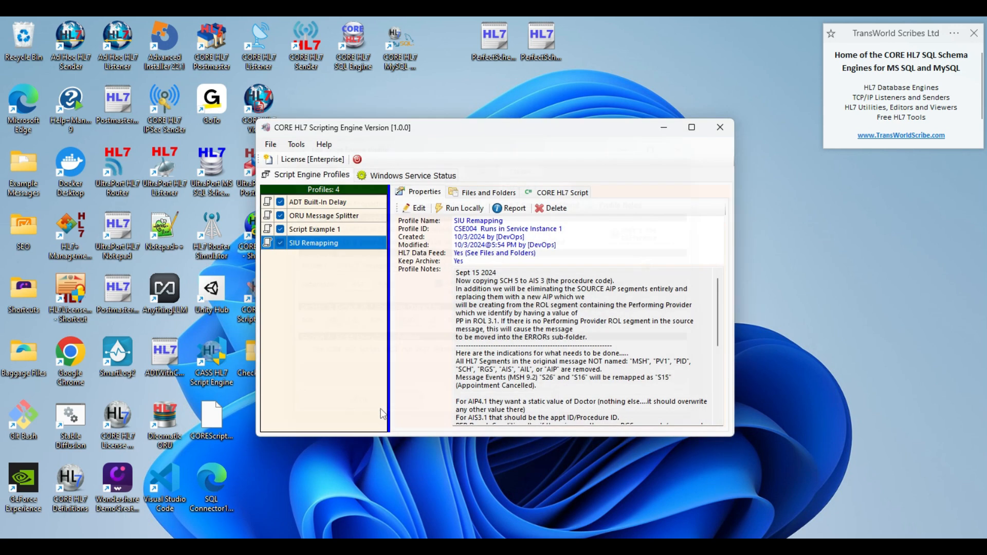
# - Stop and restart the Core HL7 Script Engine Instance 1 Windows service, and return to the script engine profiles
pyautogui.click(416, 175)
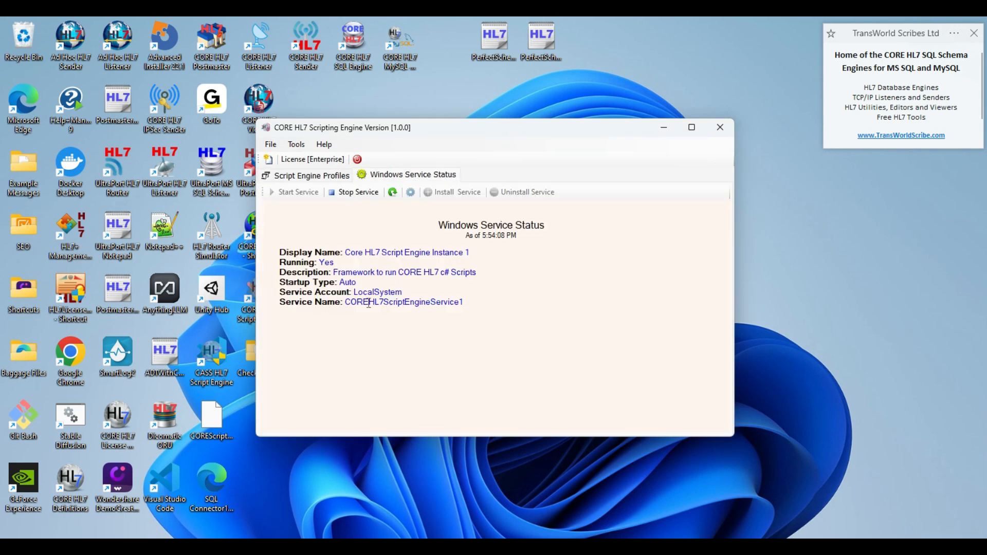
pyautogui.click(353, 195)
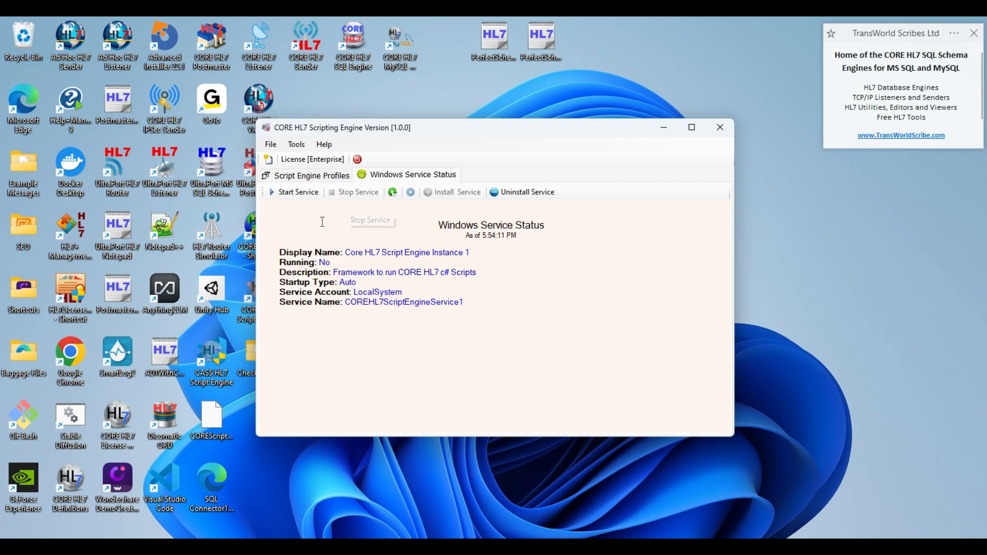
pyautogui.click(295, 192)
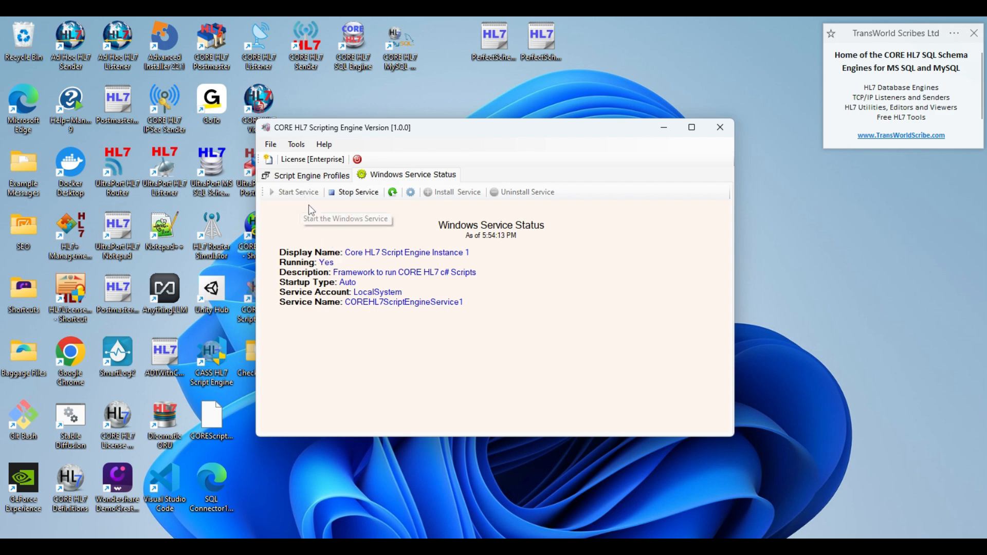
pyautogui.click(326, 178)
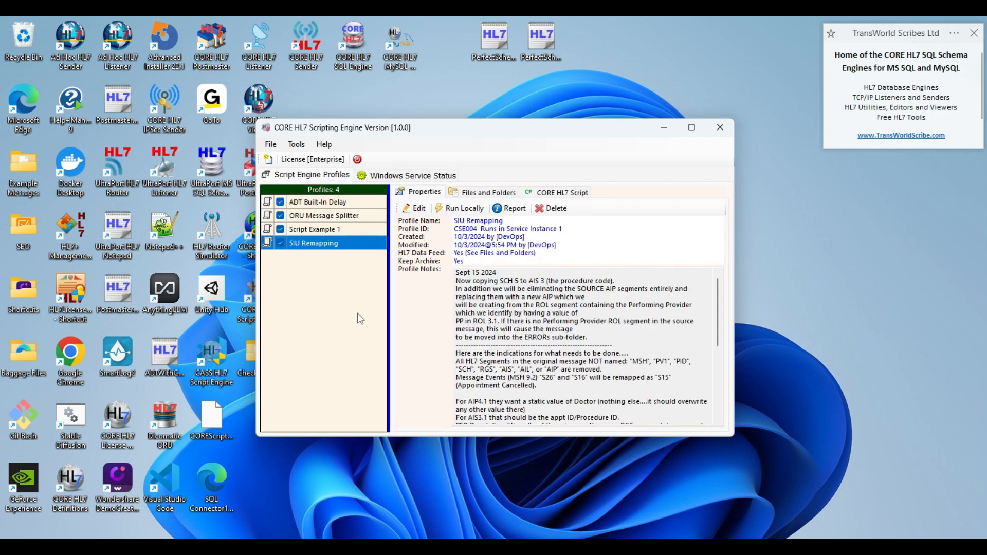